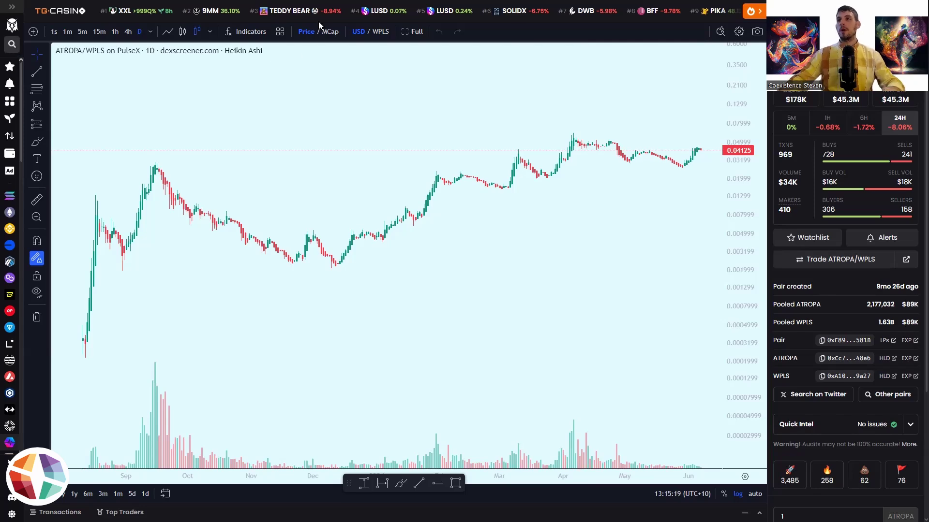
Search DEX Screener for the ATROPA contract address and browse its WPLS and DAI pair results
click(16, 48)
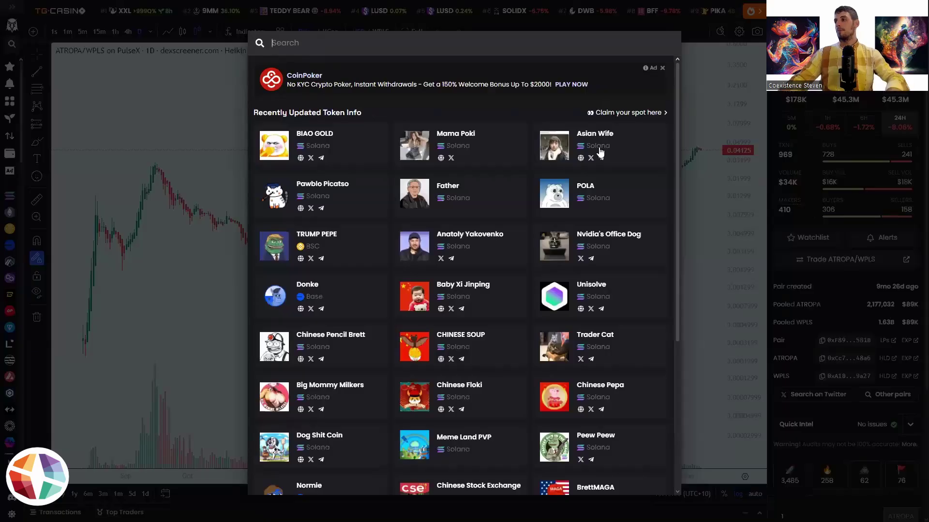
click(847, 363)
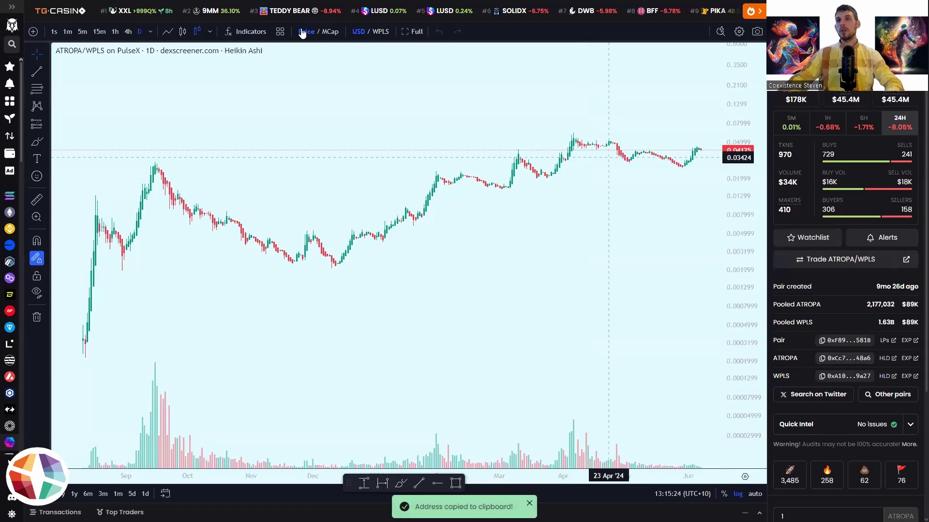
click(14, 48)
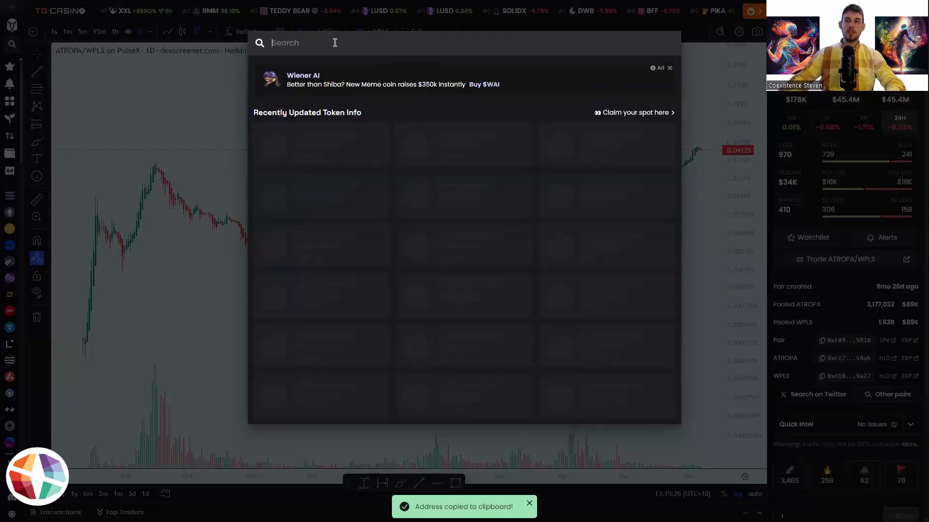
key(ctrl+v)
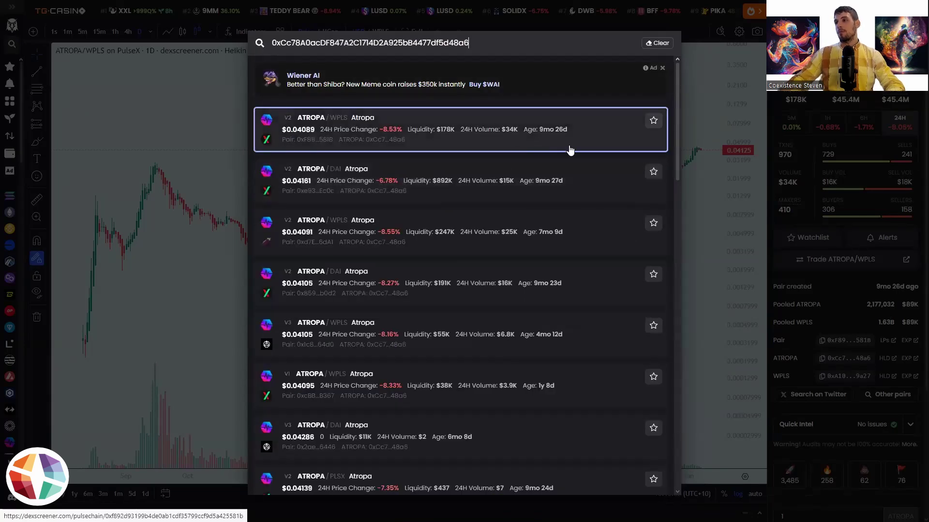
key(Down)
key(Up)
key(Down)
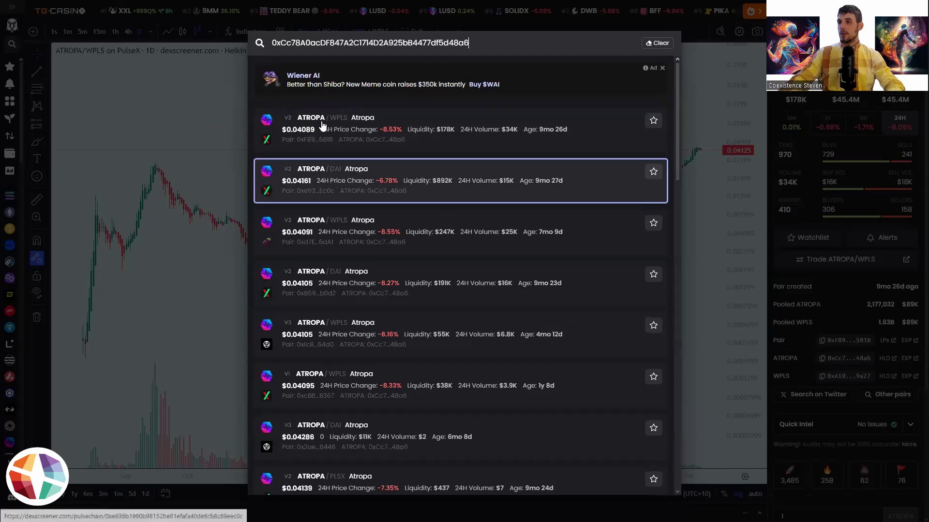
key(Up)
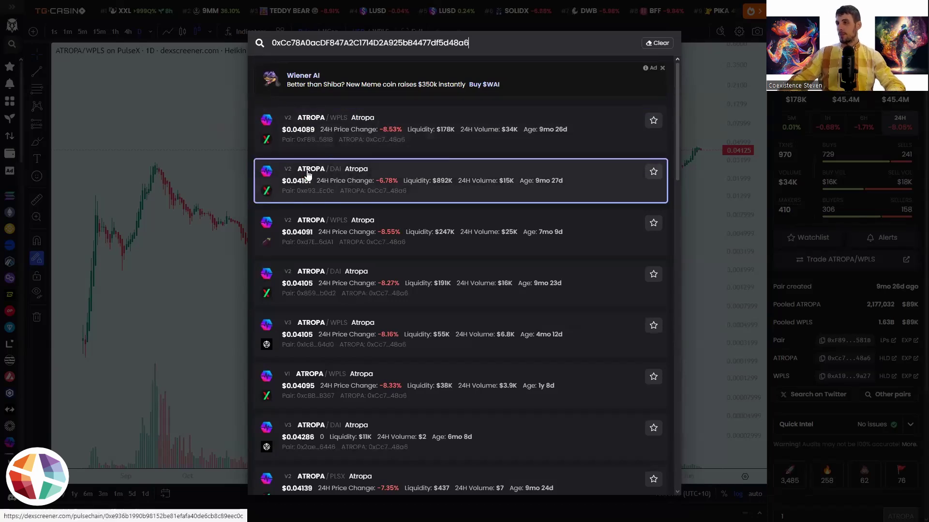
key(Down)
key(Up)
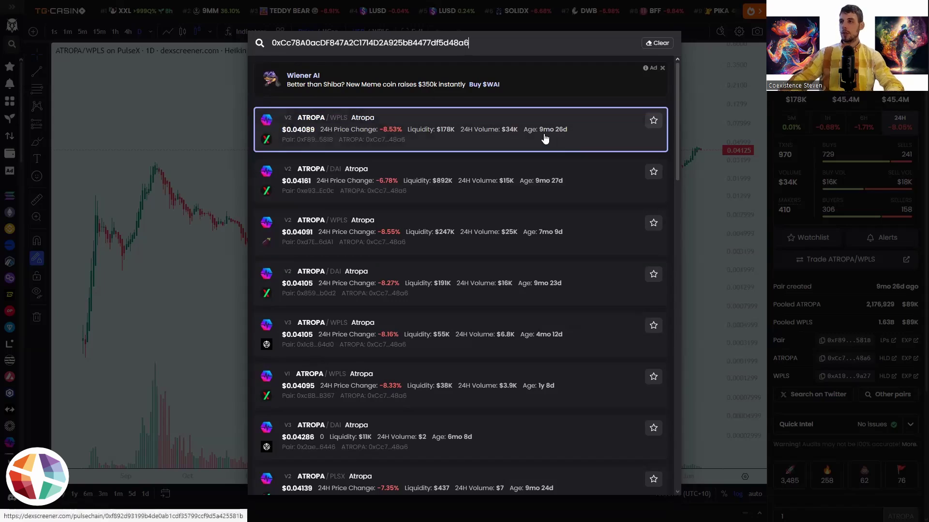
Copy the ATROPA/WPLS pair address and switch to the PulseX window
click(167, 109)
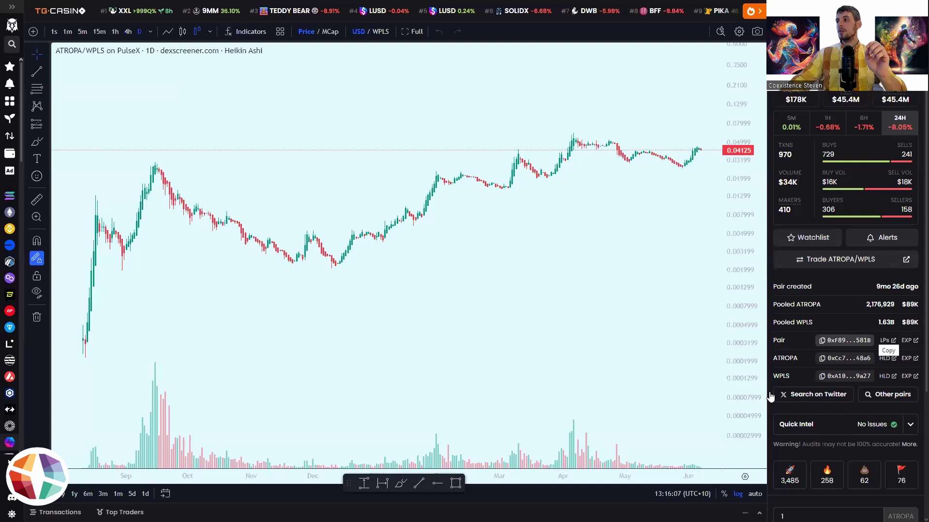
click(851, 340)
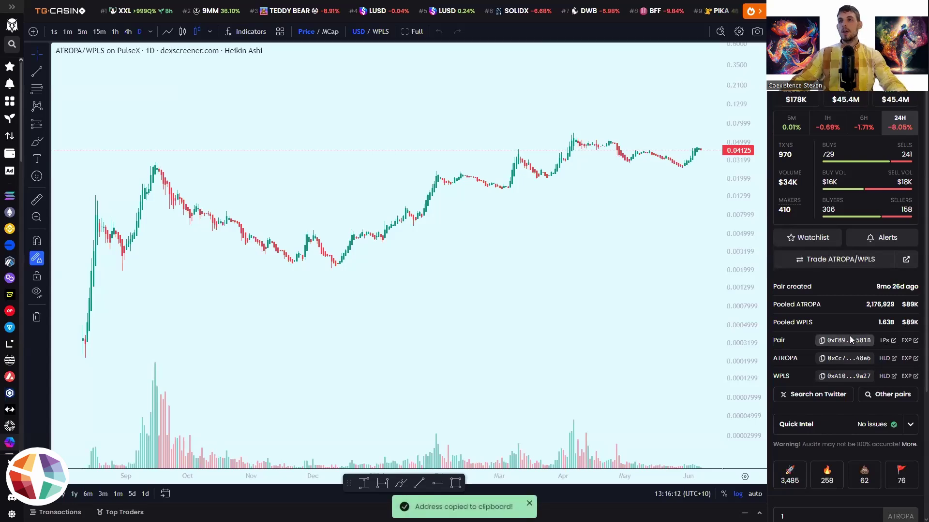
key(super+Tab)
Show PulseX Info & Analytics on the V2 overview with its liquidity and 24h volume charts
click(205, 271)
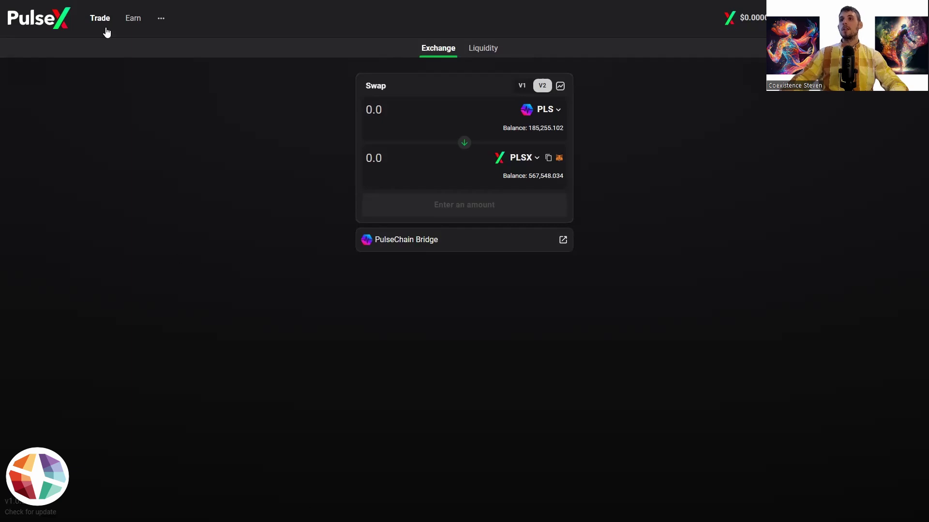
mouse_move(161, 18)
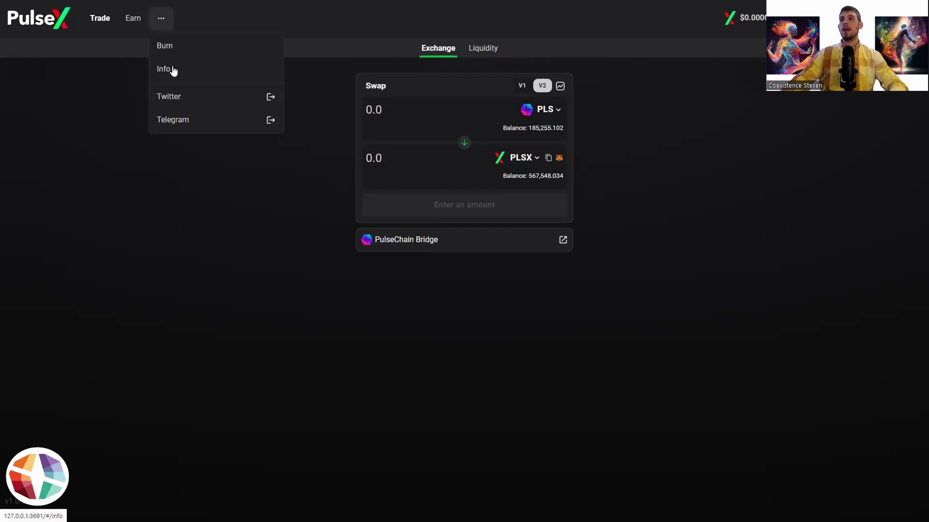
click(172, 68)
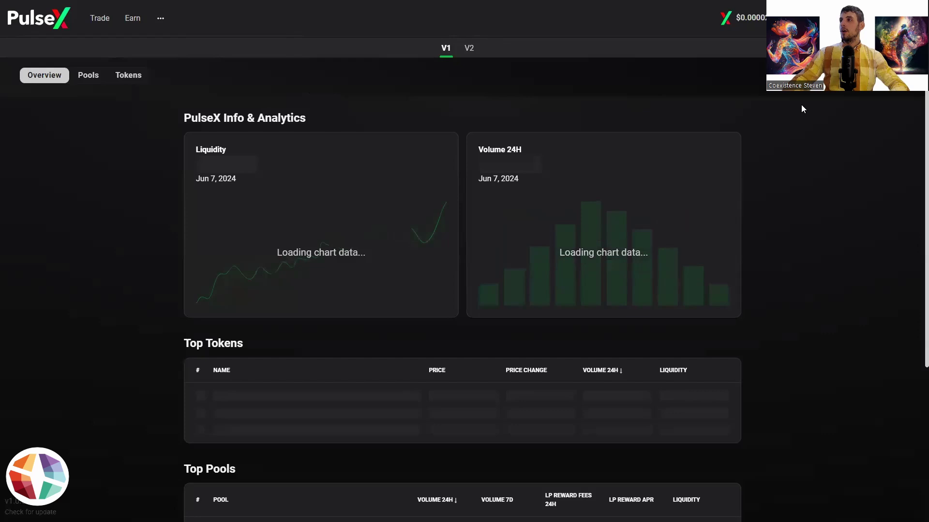
click(468, 51)
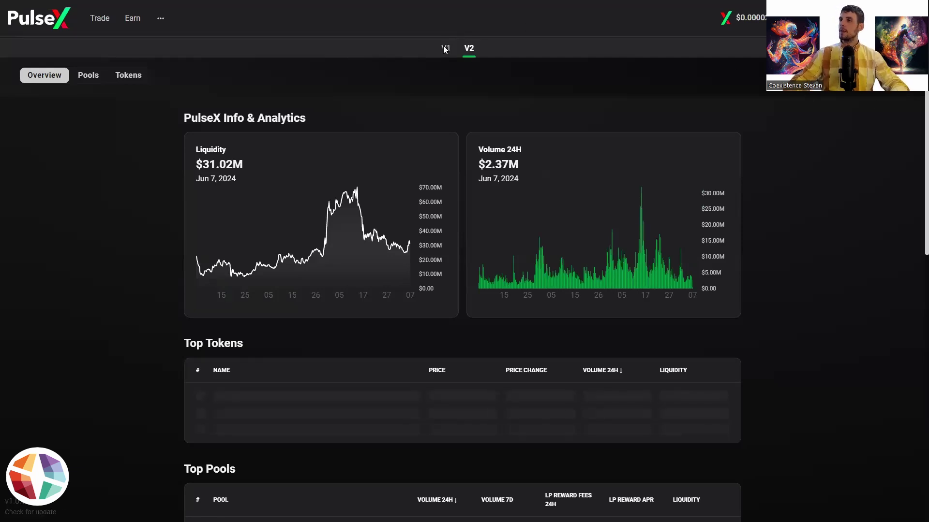
Search the pair address and star the WPLS / ATROPA pool to add it to the watchlist
key(slash)
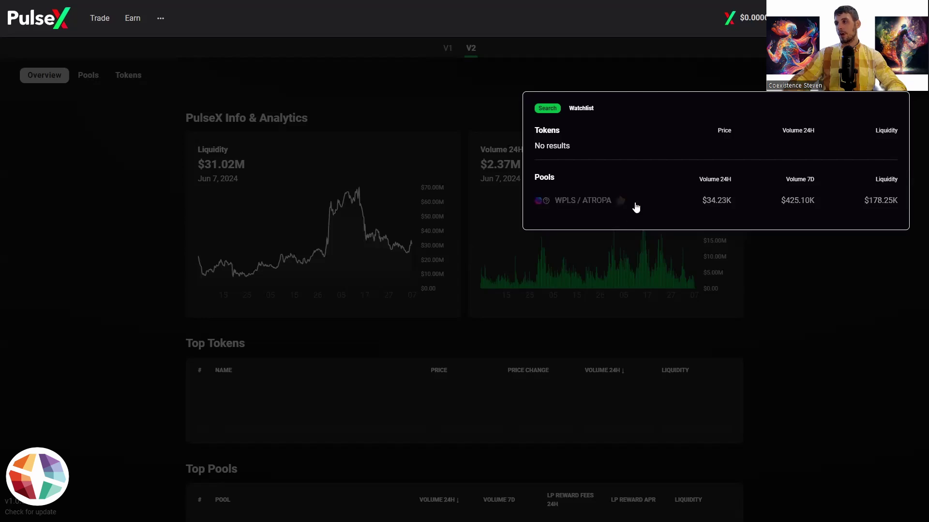
click(621, 207)
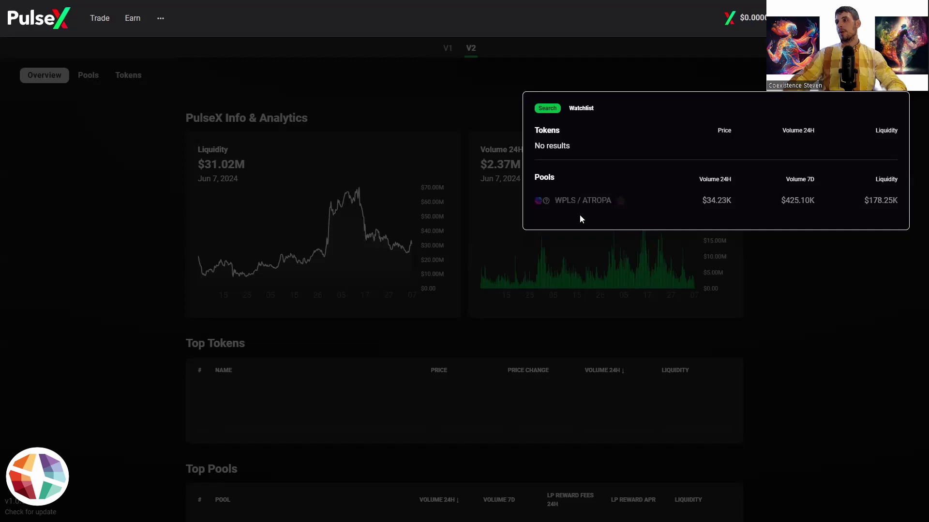
click(622, 203)
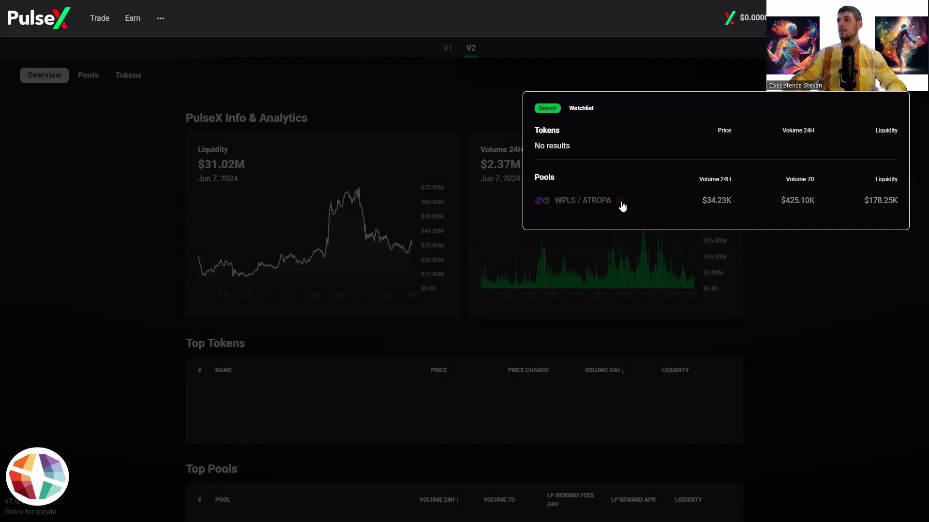
click(580, 202)
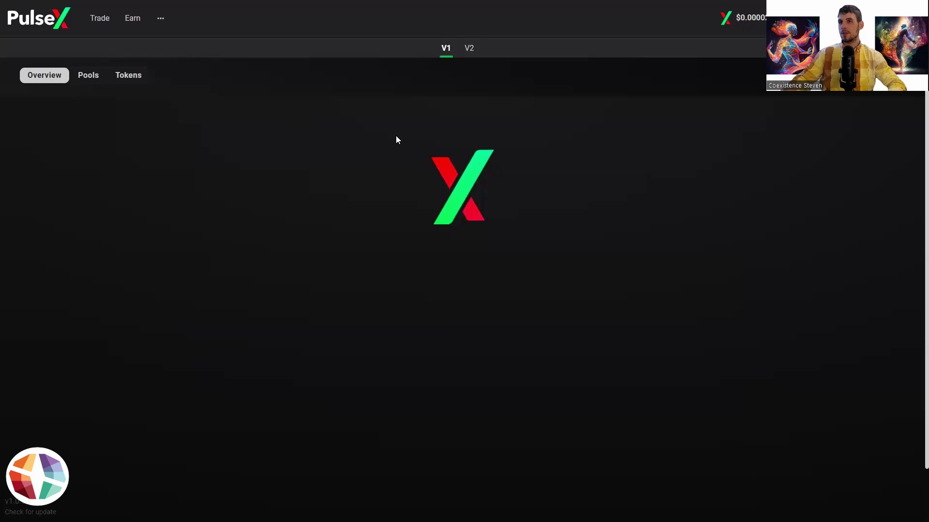
Show the V2 Pools page with WPLS/ATROPA leading the watchlist at $178.25K liquidity
click(80, 77)
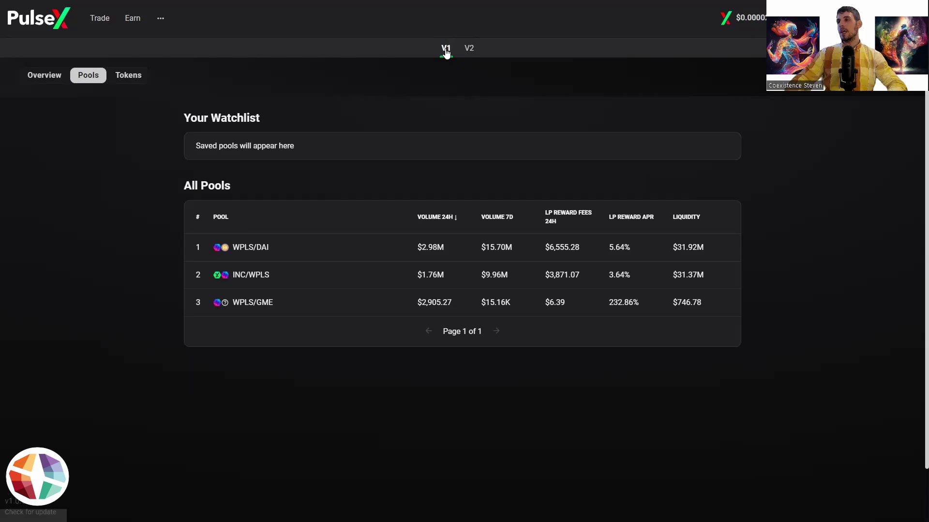
click(467, 50)
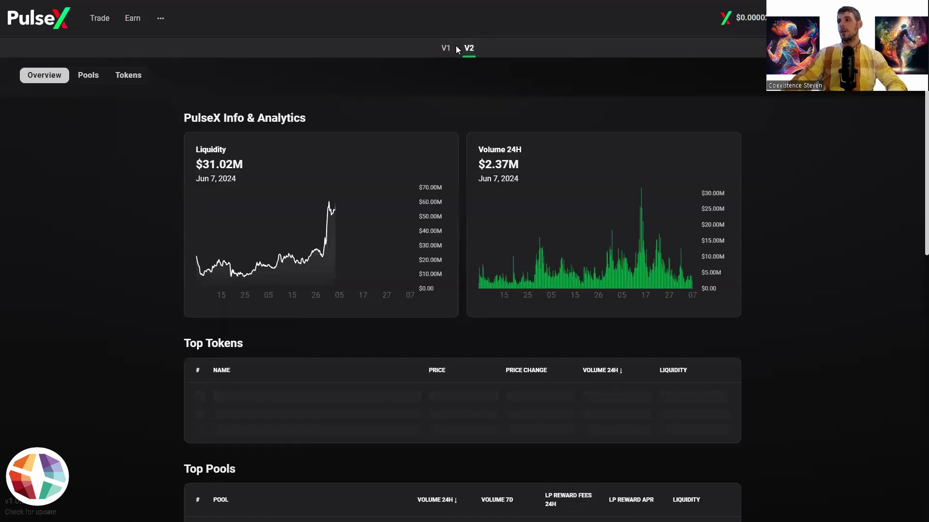
click(90, 77)
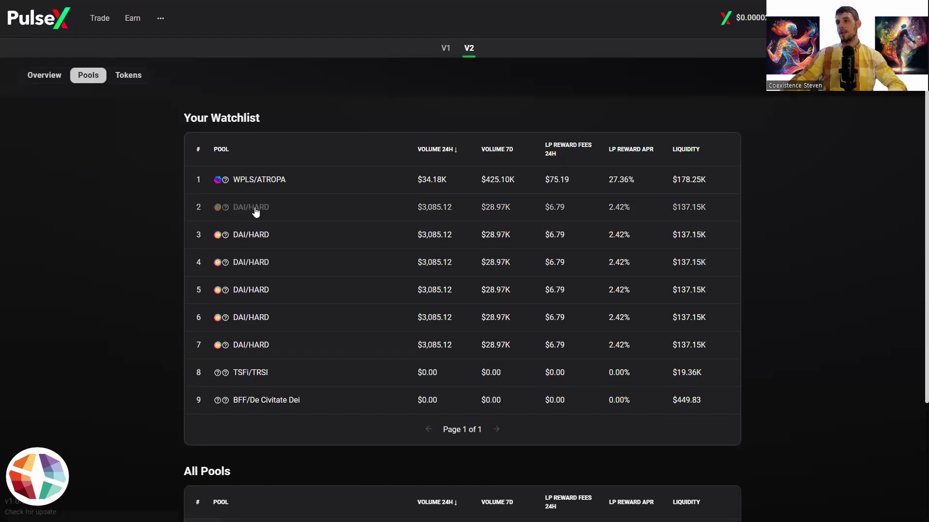
click(231, 217)
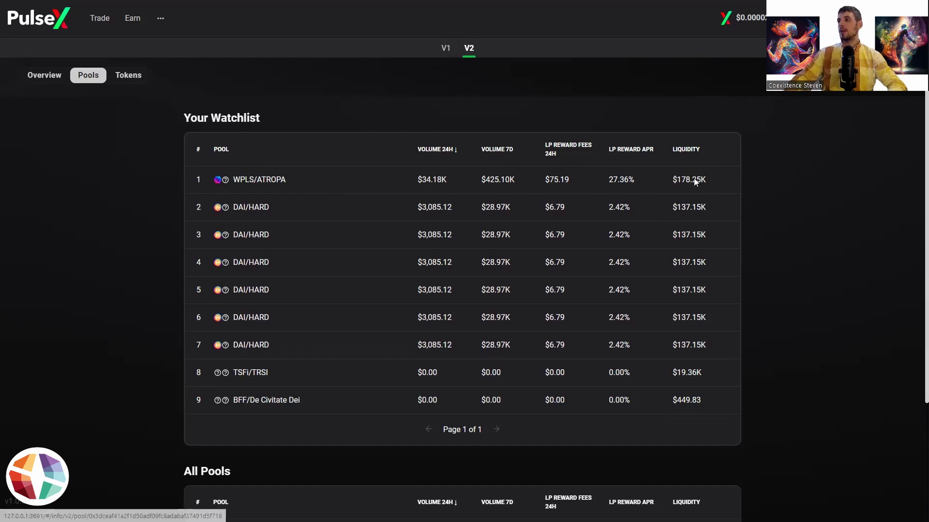
Open the WPLS / ATROPA pool page and note its 27.36% reward APR and $75.19 daily fees
click(259, 181)
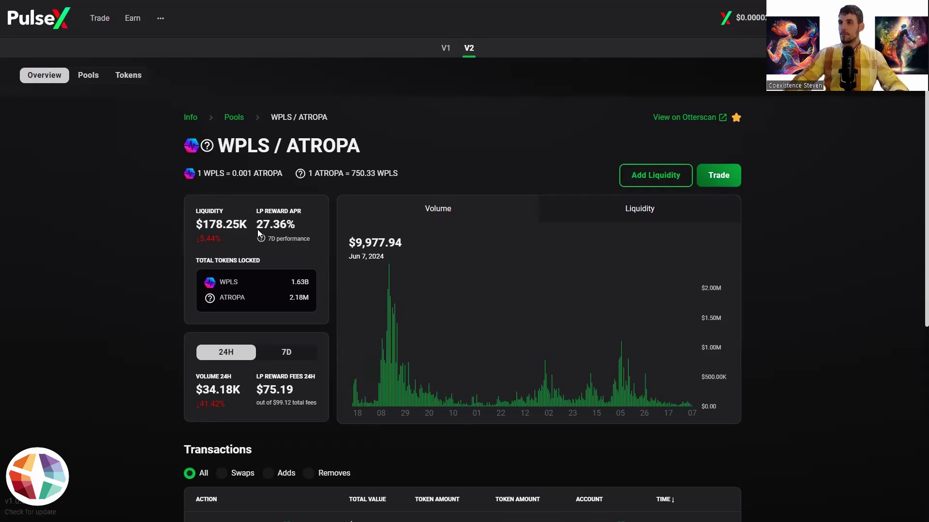
drag(256, 224, 287, 225)
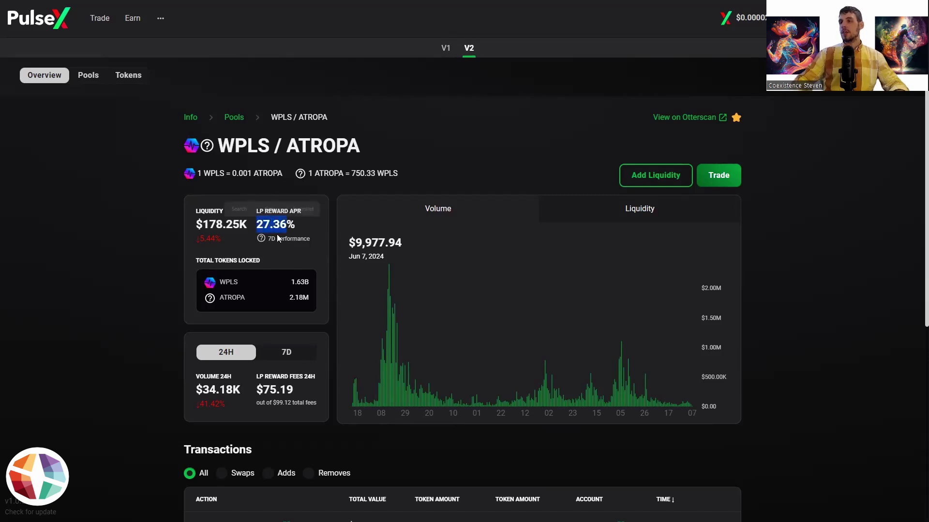
click(117, 243)
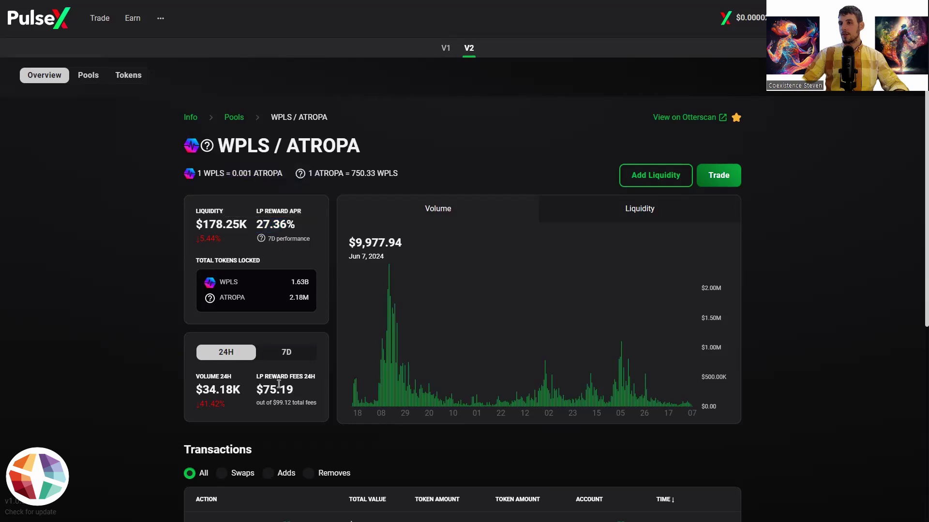
drag(263, 390, 295, 391)
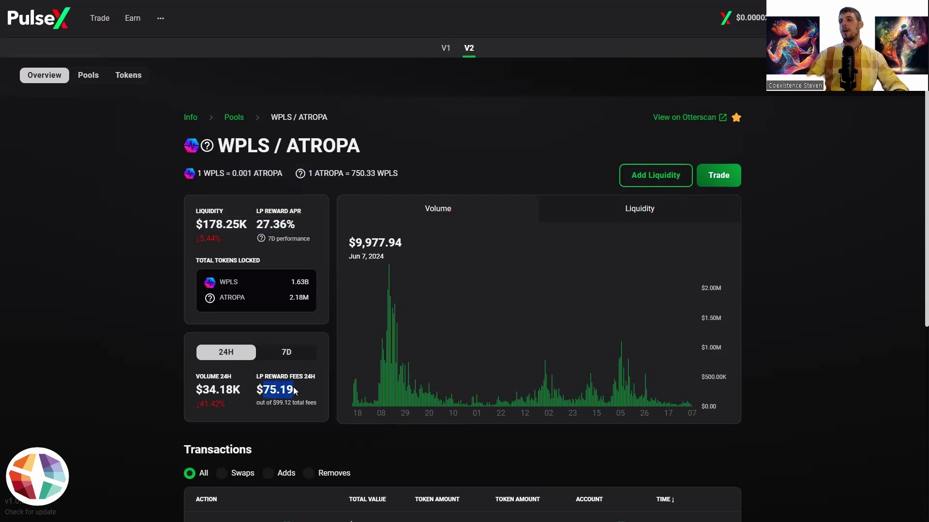
click(117, 376)
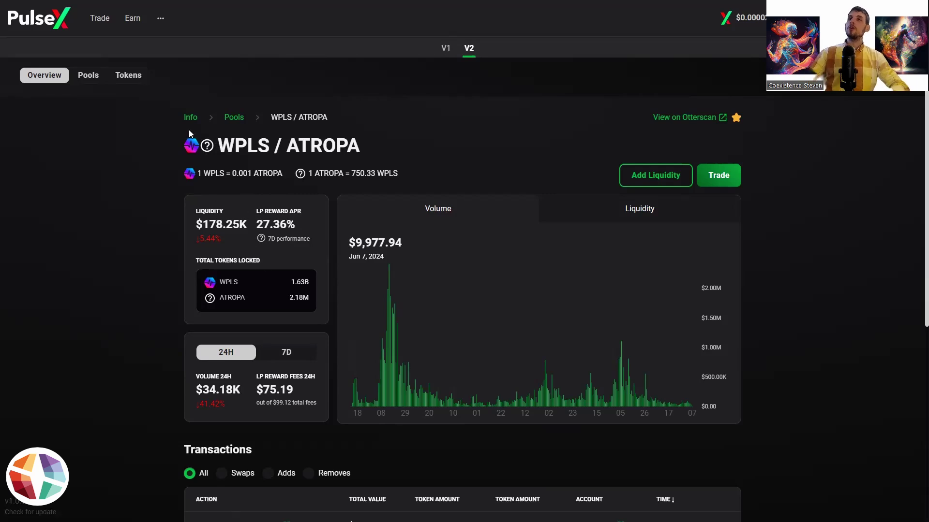
Scroll through the V2 overview's Top Tokens and Top Pools, then back to the top
click(49, 75)
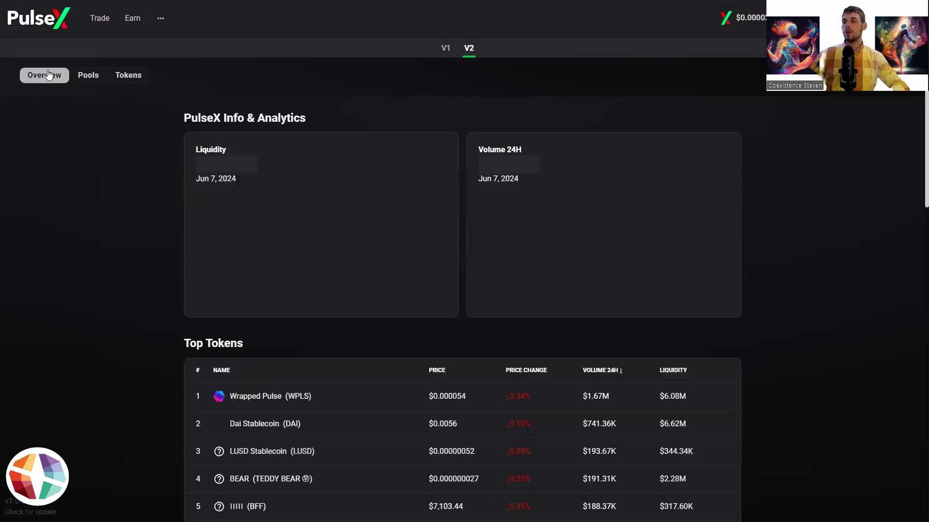
scroll(53, 232, down, 3)
scroll(58, 234, down, 5)
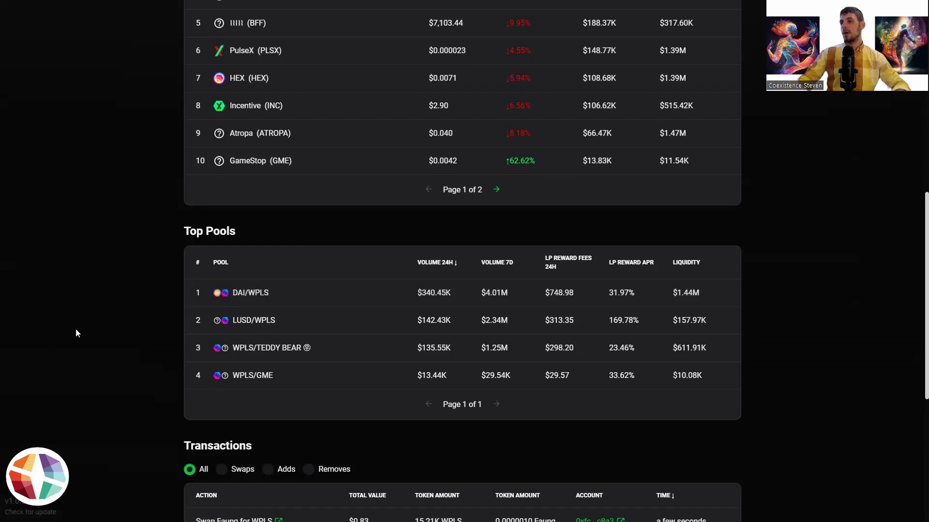
scroll(78, 333, up, 3)
scroll(82, 329, up, 3)
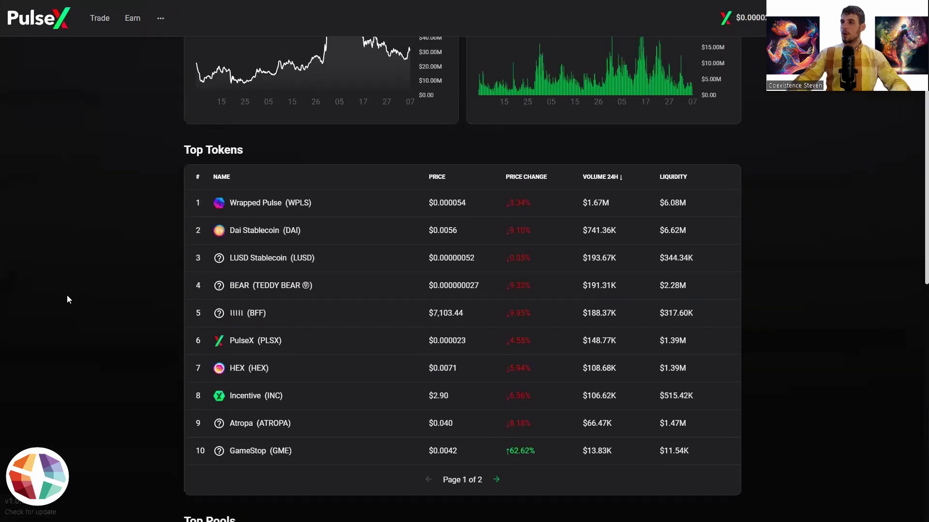
scroll(68, 300, up, 4)
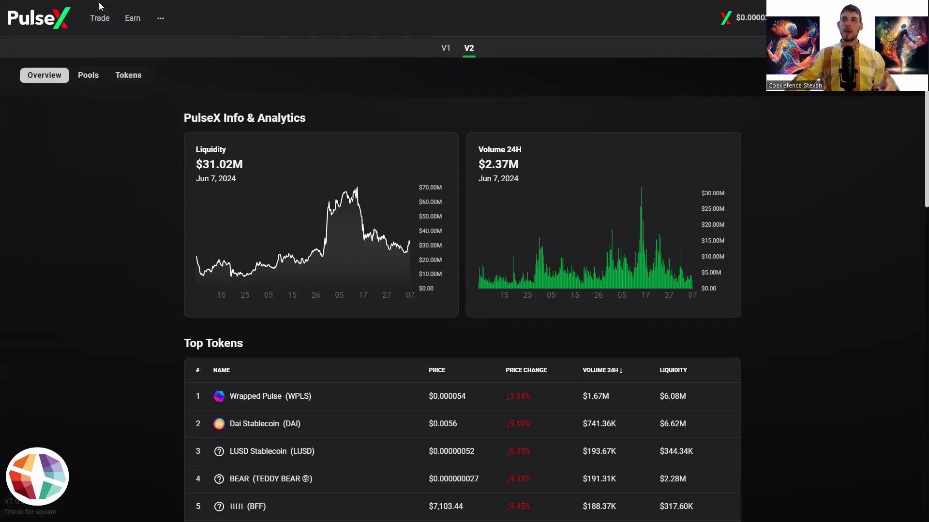
Go to your liquidity positions and review the V2-only list
click(100, 19)
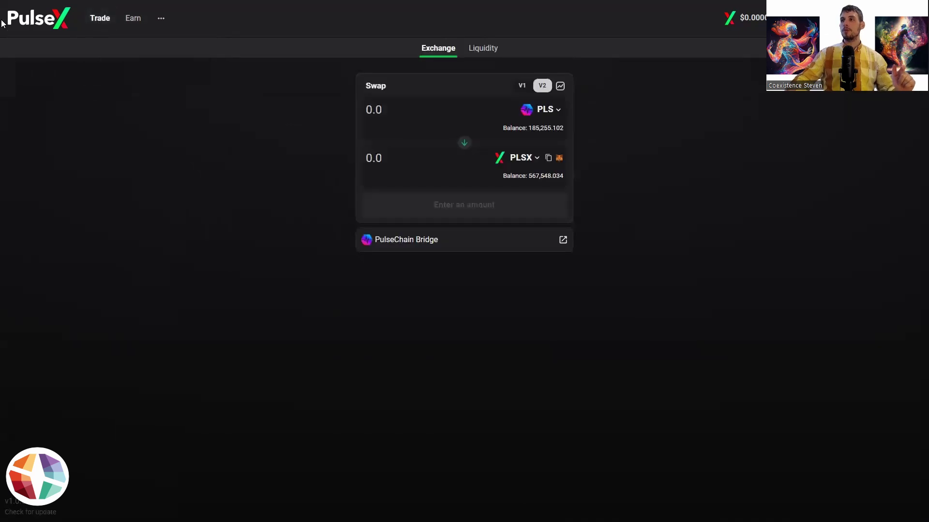
click(481, 56)
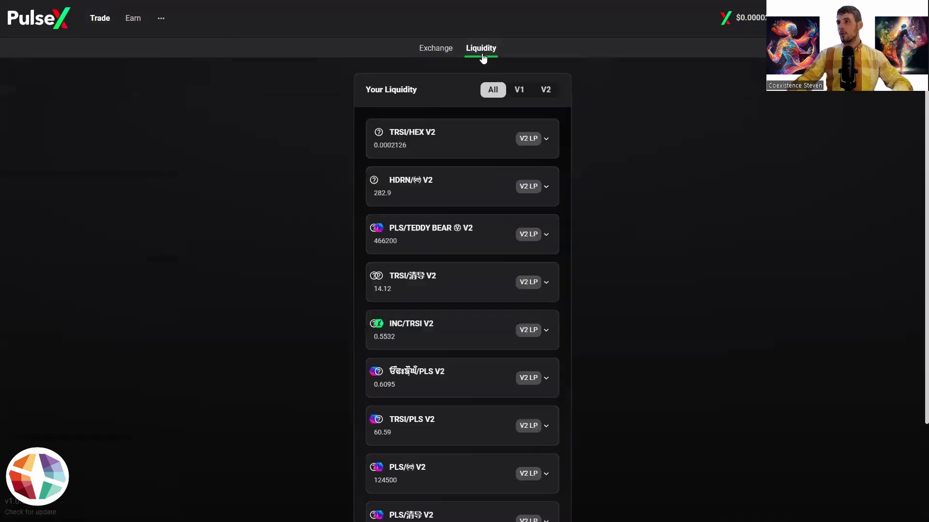
click(552, 95)
scroll(415, 203, down, 3)
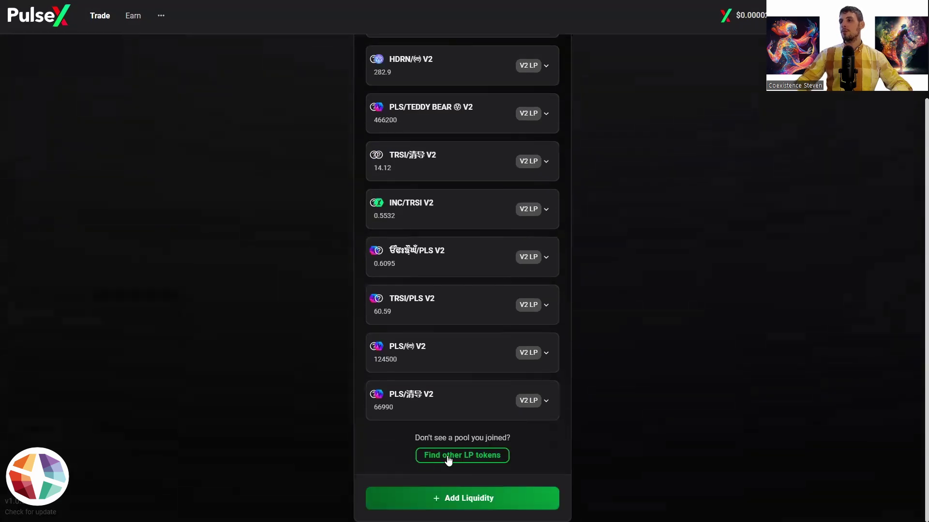
scroll(448, 460, up, 3)
scroll(112, 166, down, 3)
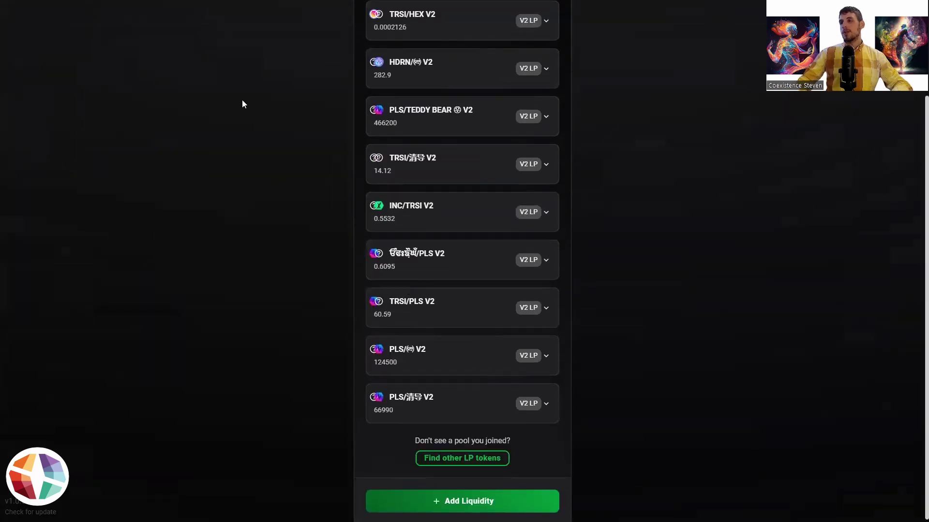
scroll(358, 135, up, 3)
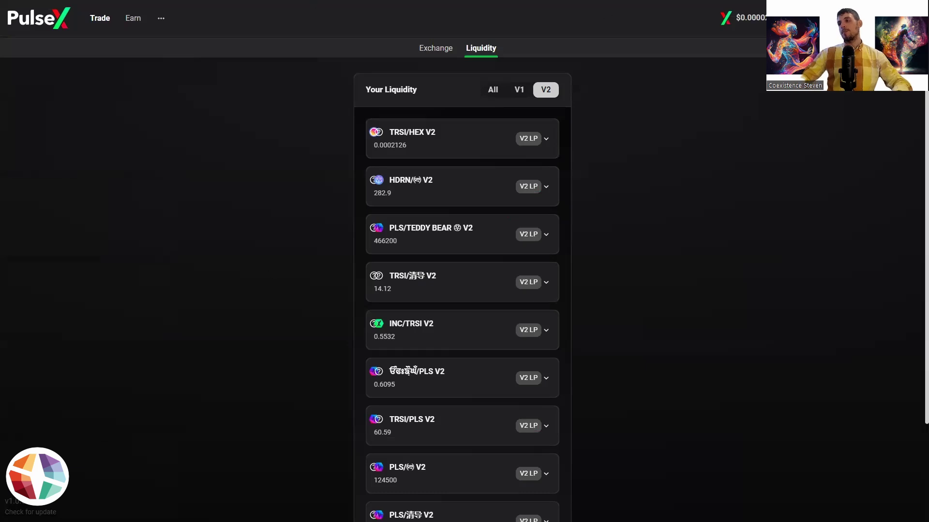
scroll(192, 221, down, 3)
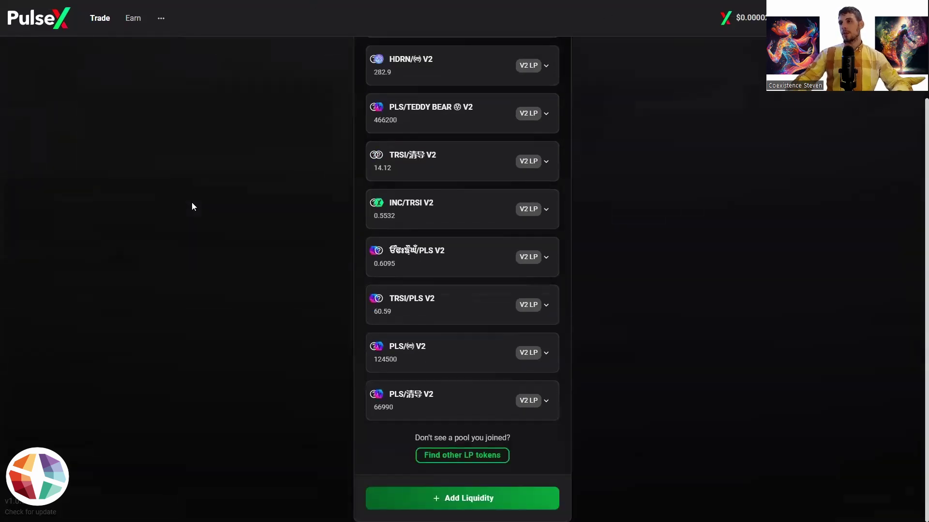
scroll(566, 62, up, 3)
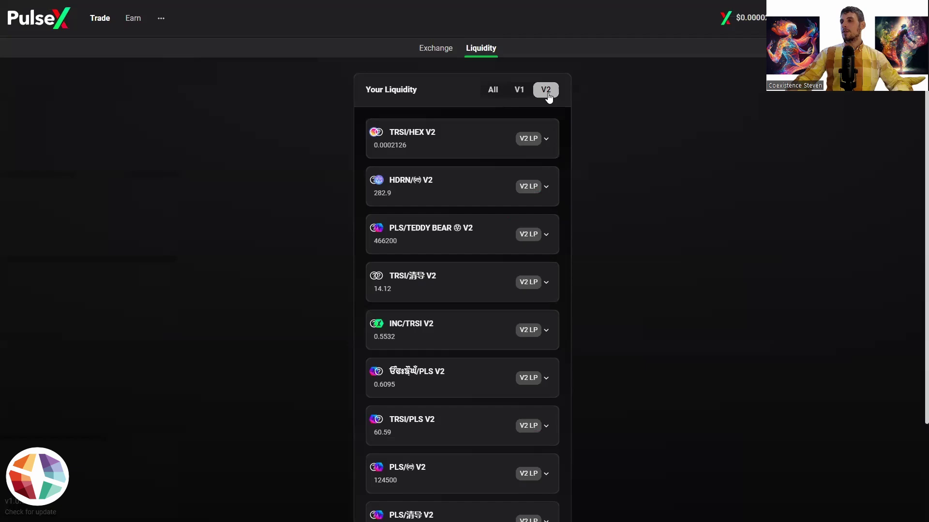
Show all liquidity positions again and start adding new liquidity
click(486, 94)
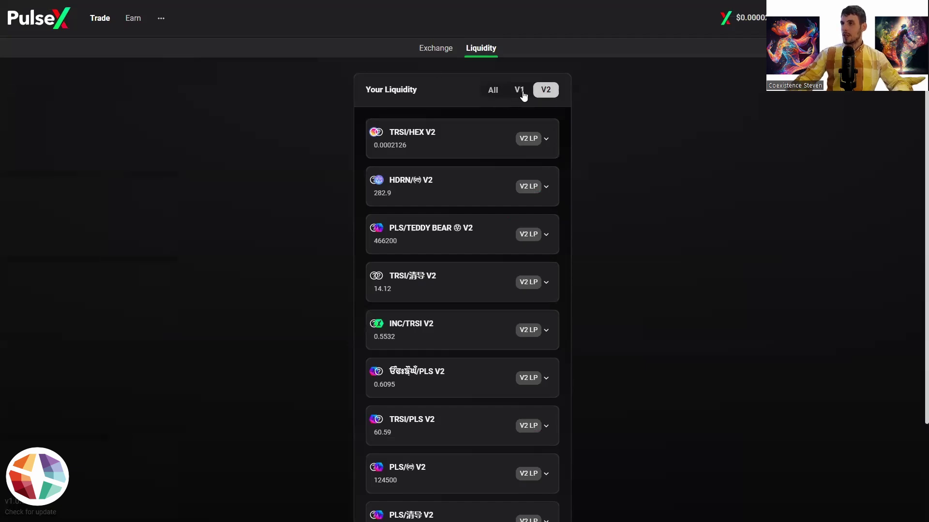
scroll(559, 144, down, 3)
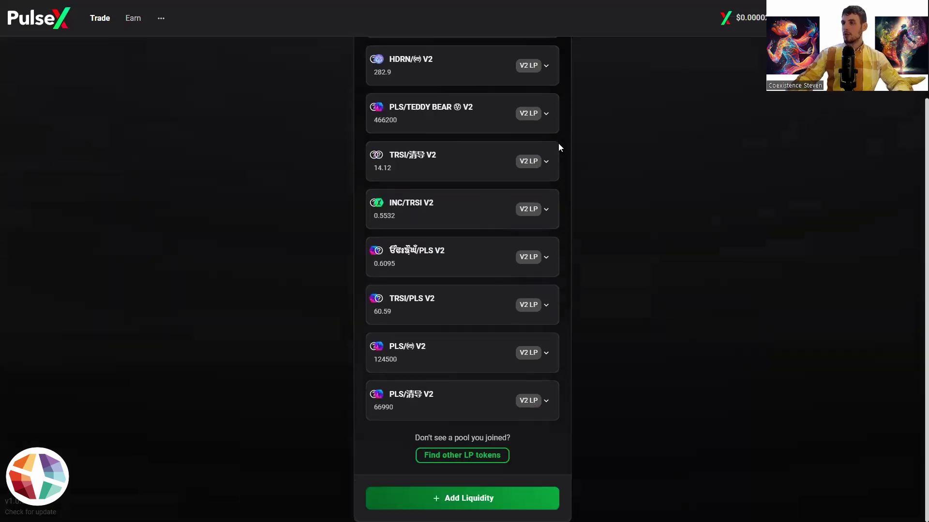
click(487, 497)
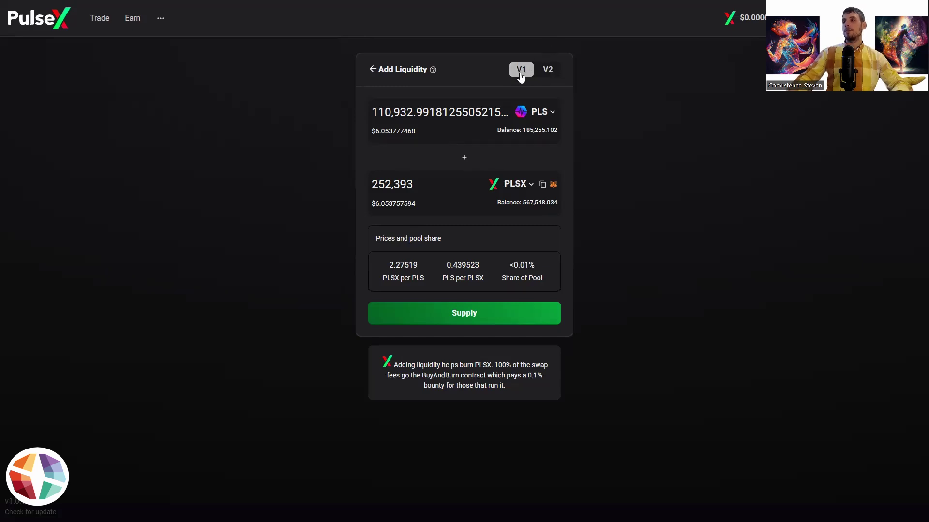
Set the Add Liquidity form to V2 and choose ATROPA as the token paired with PLS
click(549, 74)
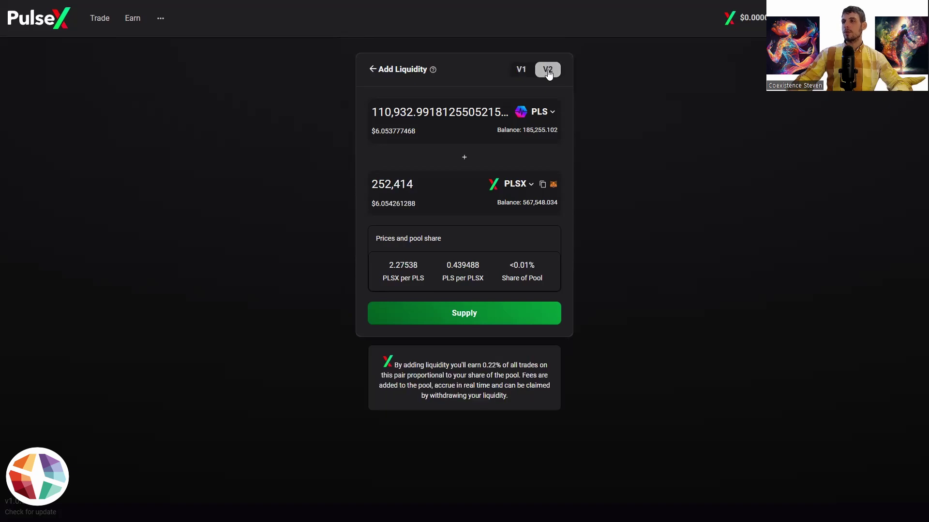
click(531, 71)
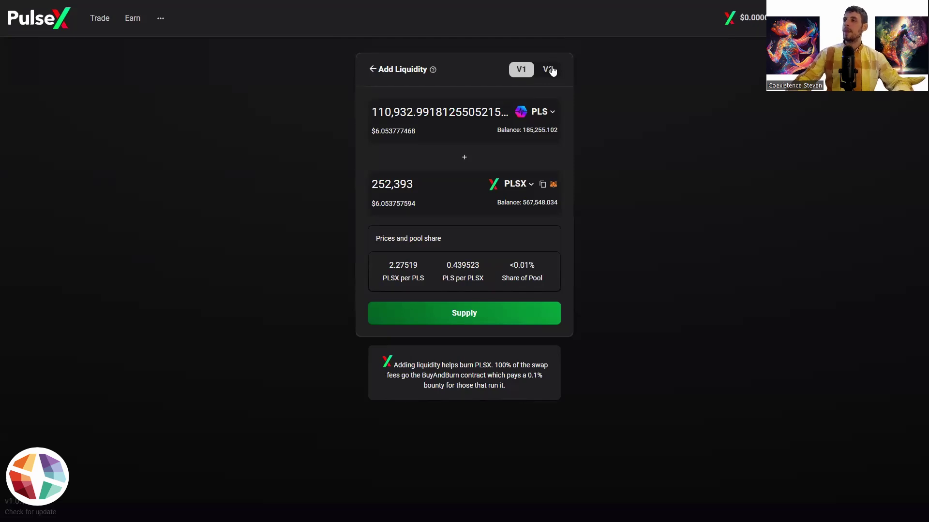
click(552, 70)
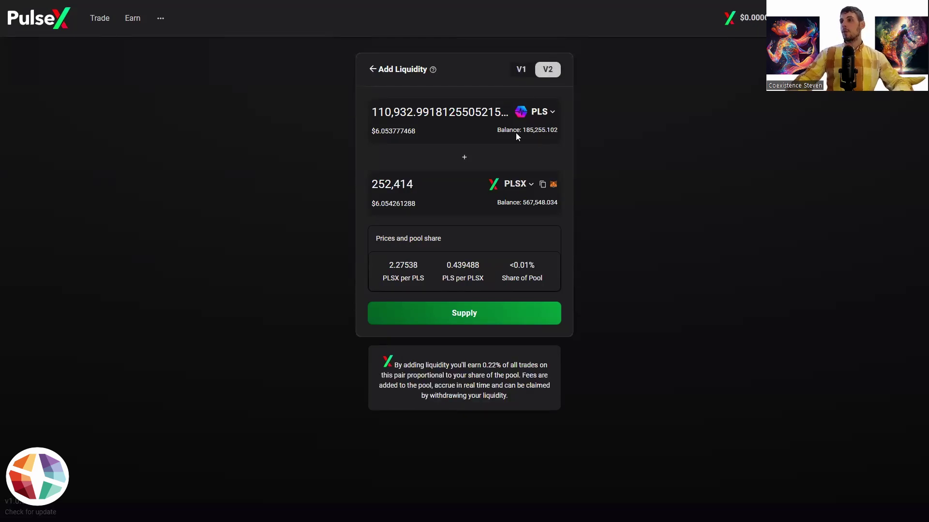
click(516, 183)
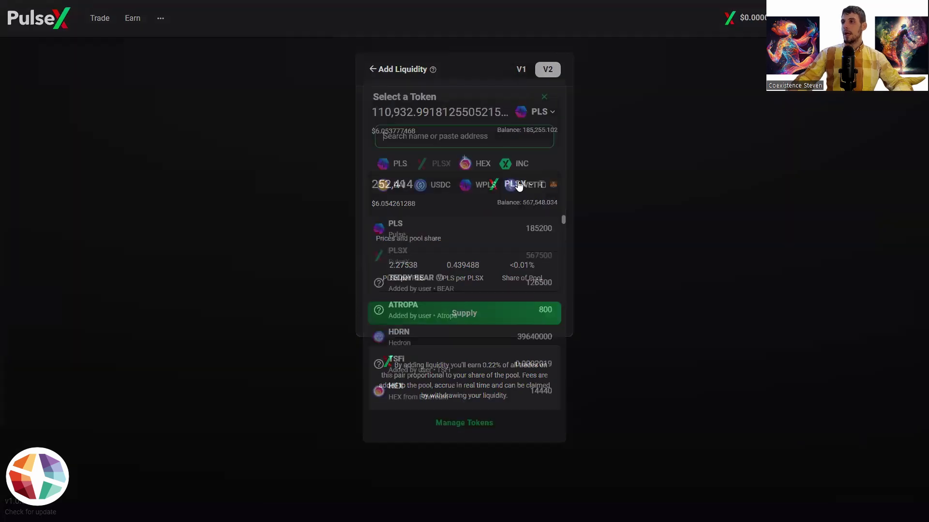
click(459, 308)
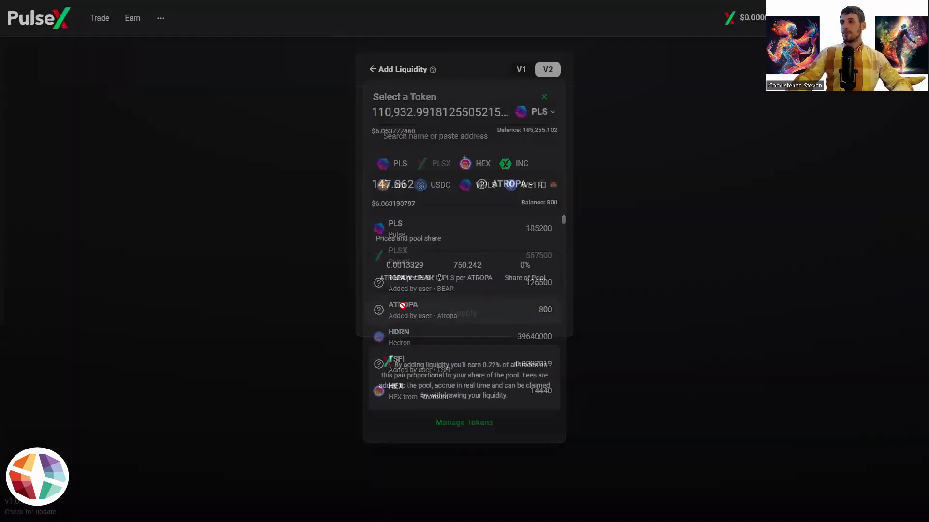
Enter a 100,000 PLS deposit, pairing it with about 133.27 ATROPA
click(550, 203)
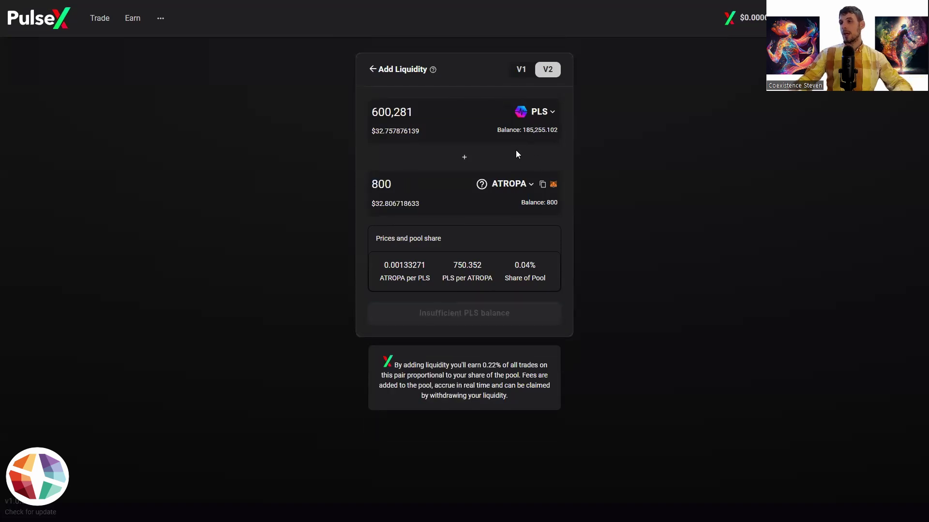
click(532, 131)
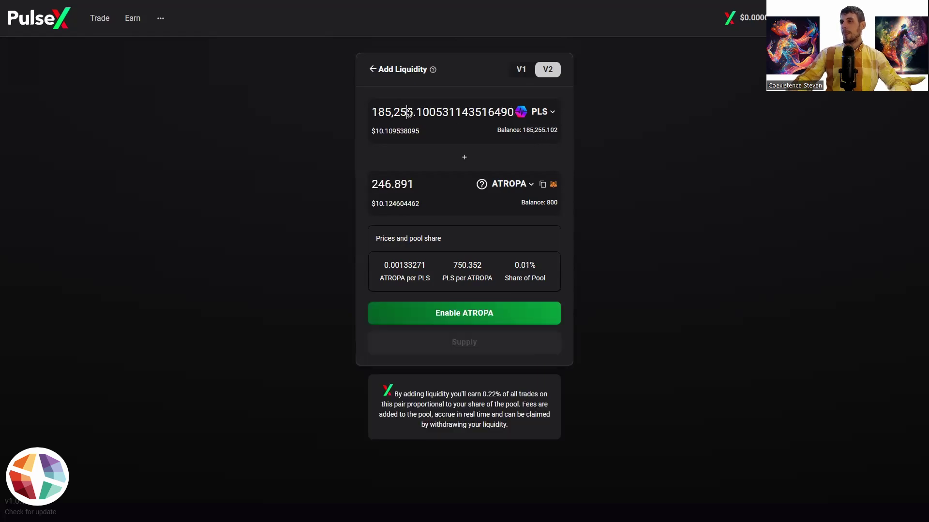
double_click(409, 113)
text(100,0)
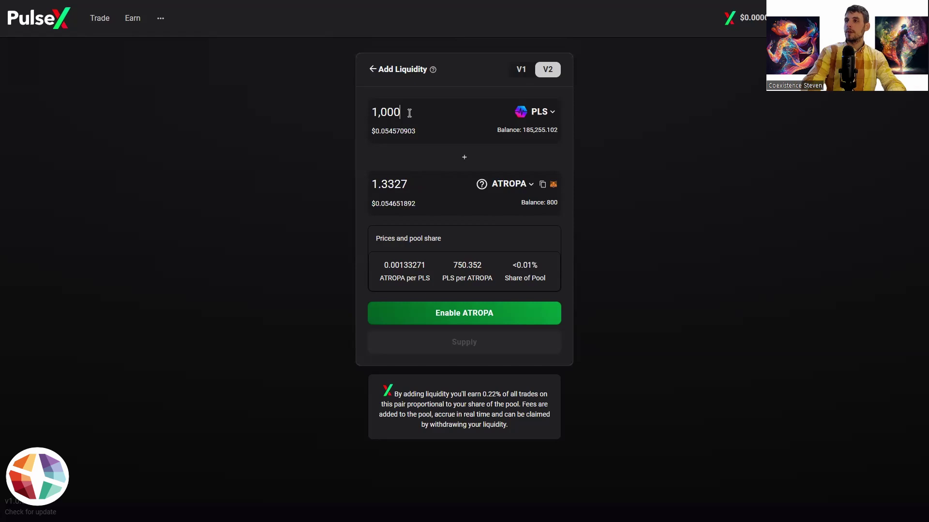
text(00)
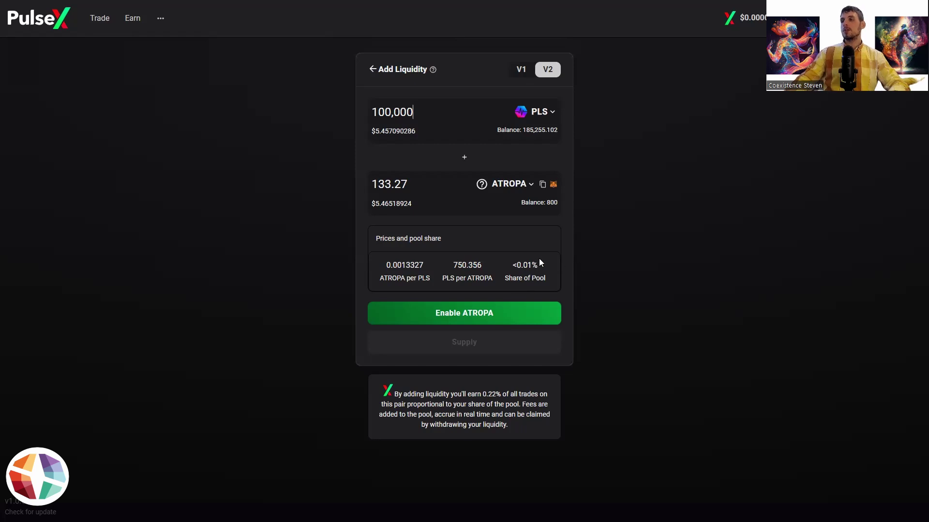
Highlight and check the Share of Pool figure for this deposit
drag(532, 264, 517, 265)
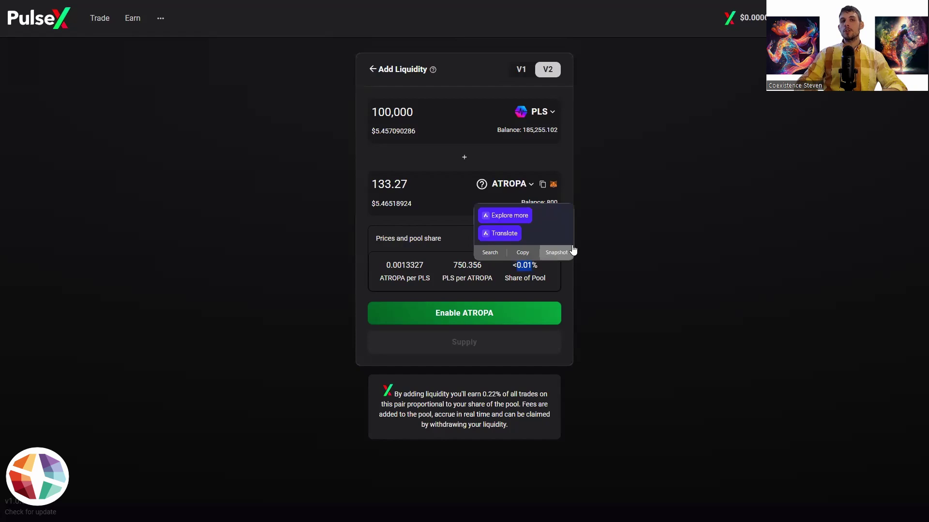
click(525, 268)
drag(531, 270, 517, 266)
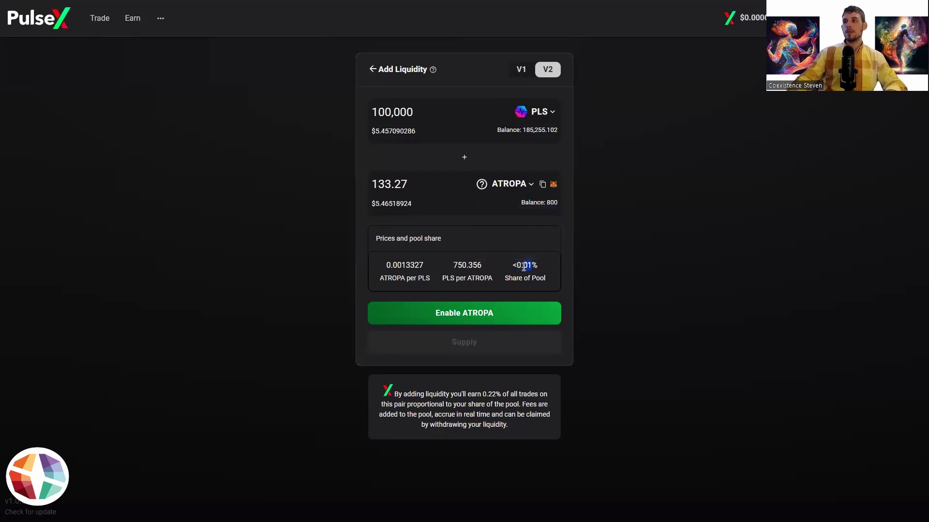
click(213, 248)
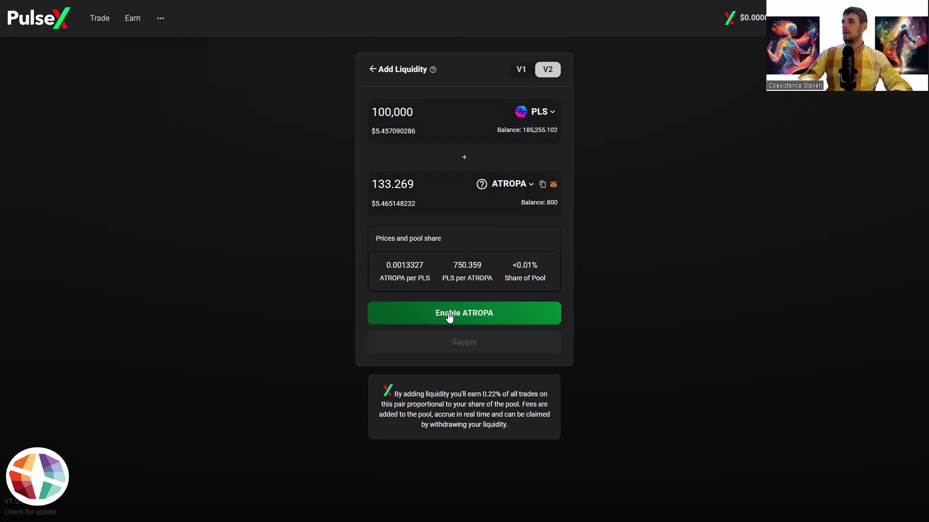
Enable ATROPA with a 133.3 custom spending cap and approve it in MetaMask
click(449, 317)
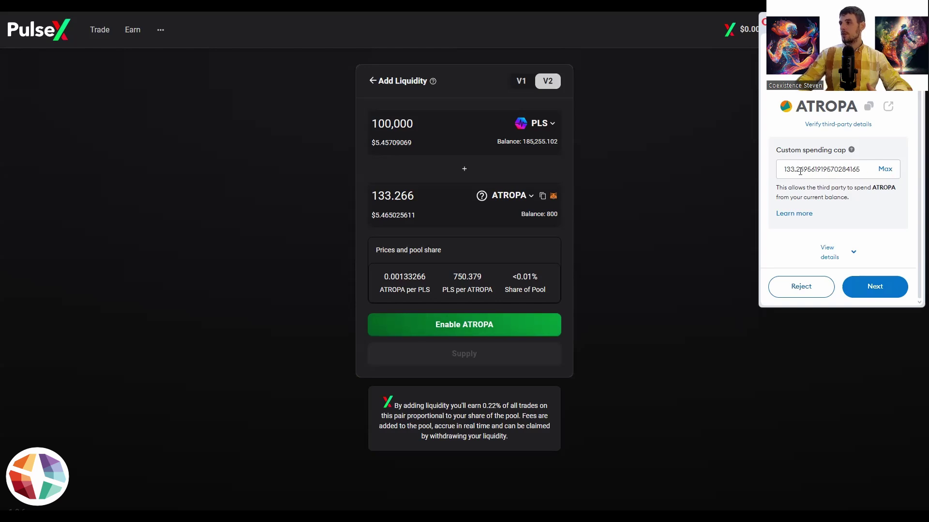
drag(798, 171, 916, 172)
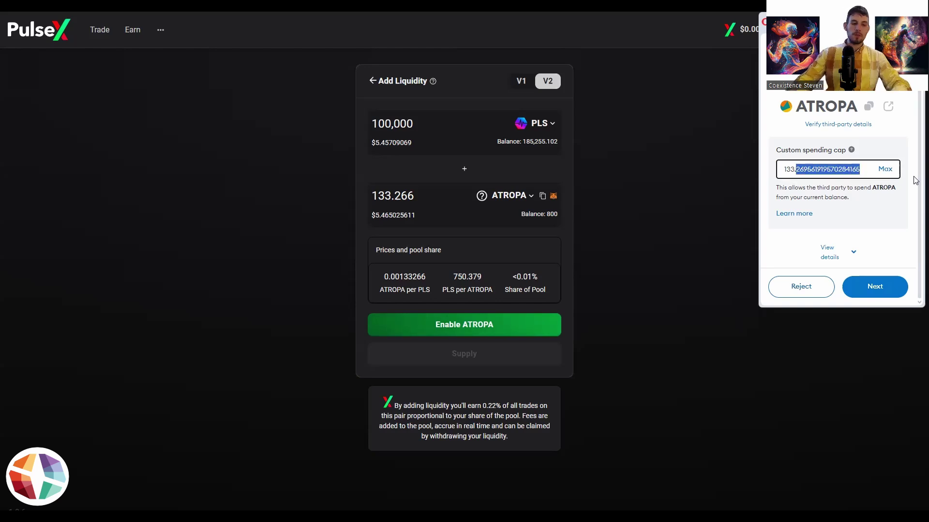
text(33.3)
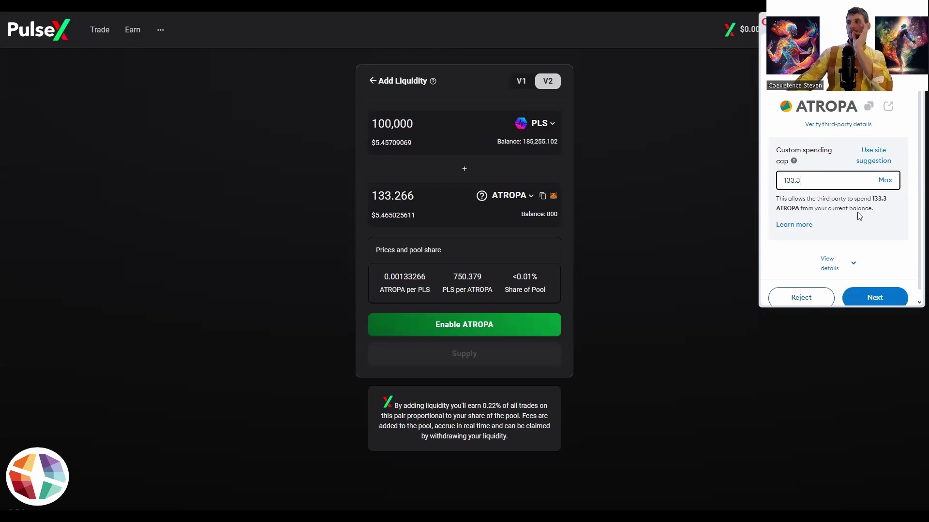
click(879, 289)
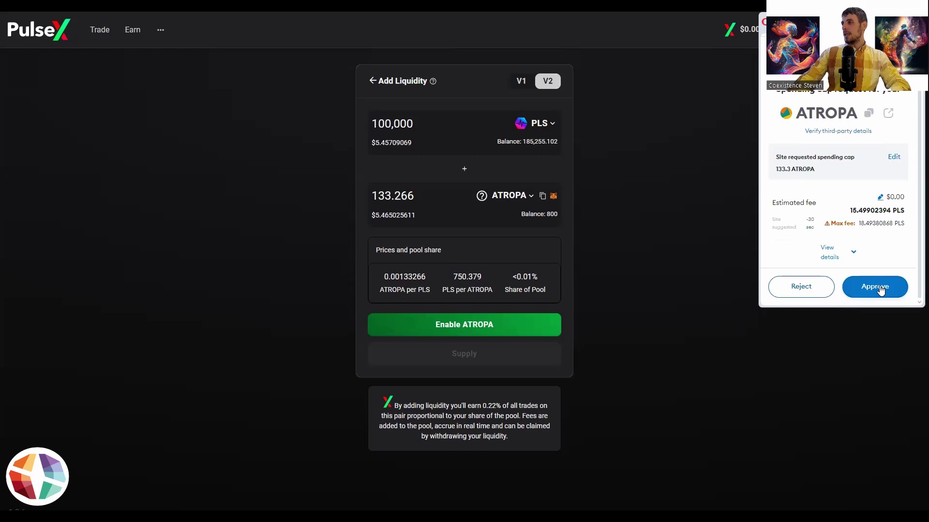
click(879, 288)
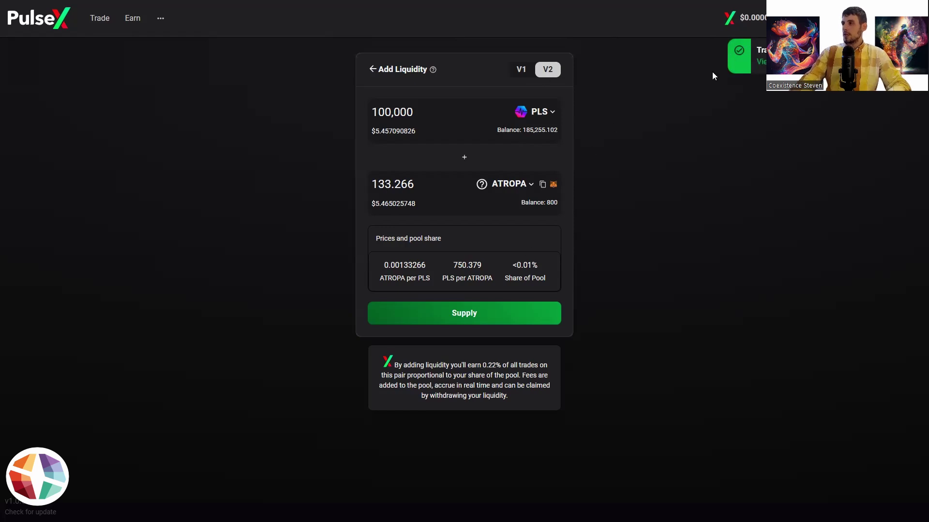
Supply 100,000 PLS with about 133.27 ATROPA, checking the fee and confirming in MetaMask
click(469, 313)
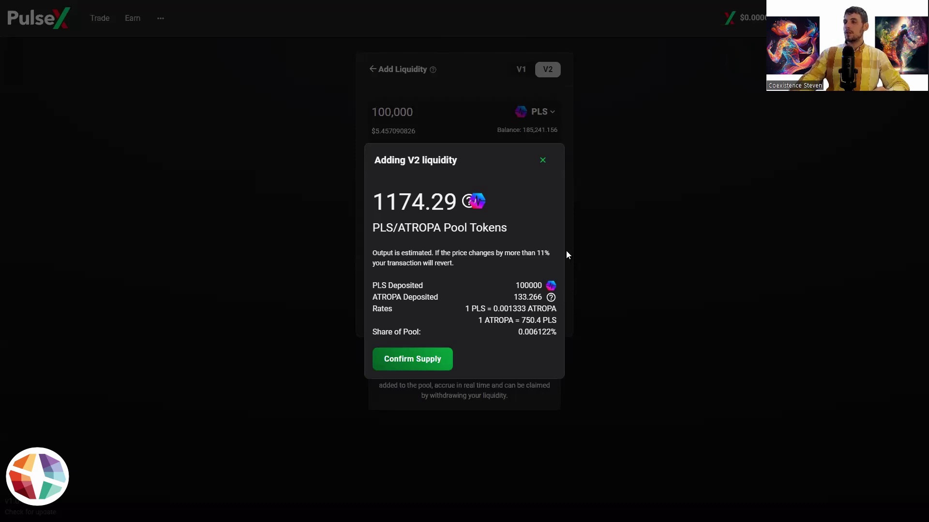
click(414, 361)
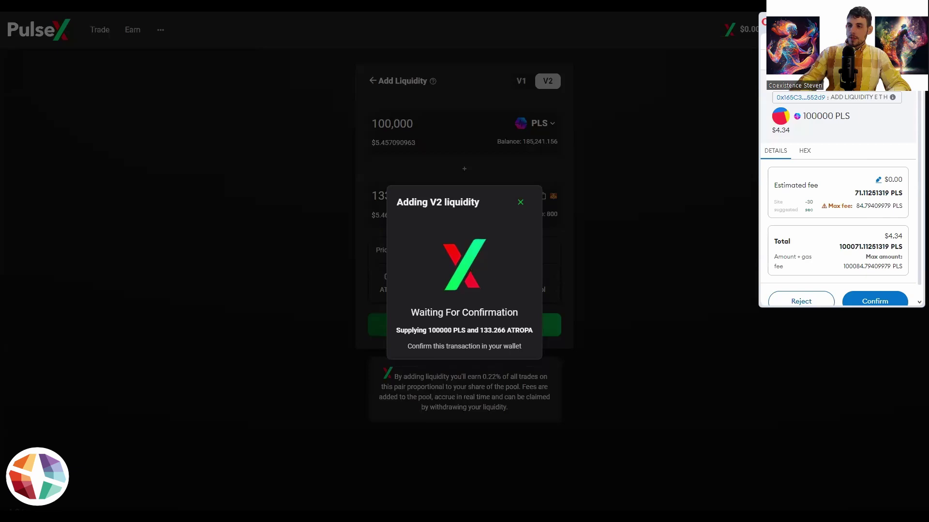
scroll(881, 240, down, 1)
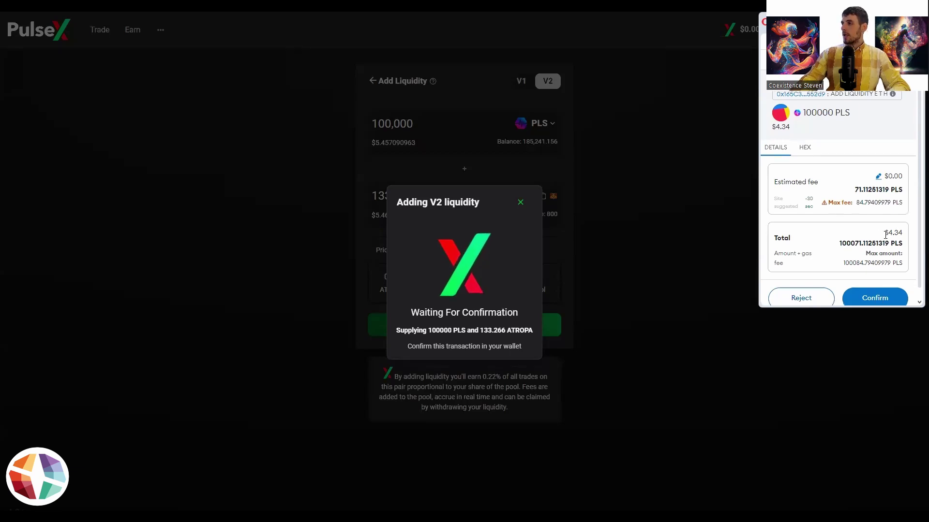
scroll(885, 289, down, 2)
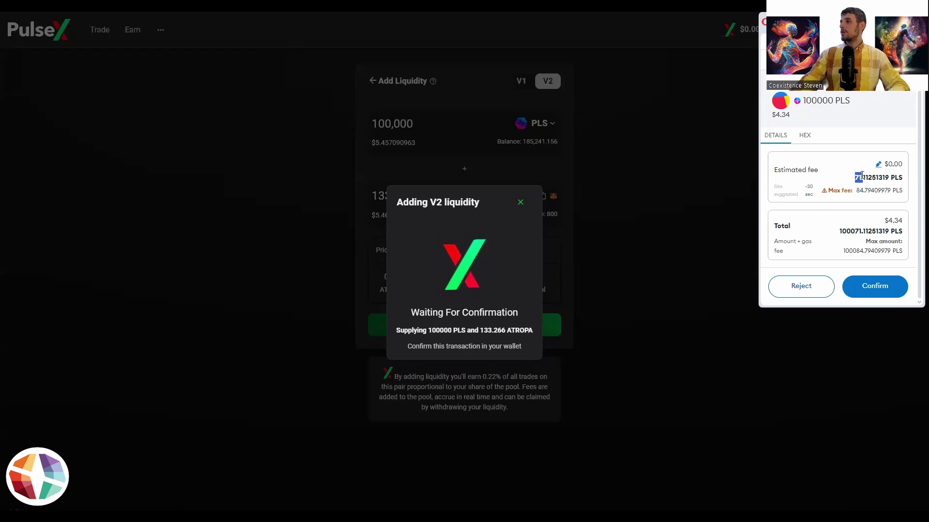
drag(898, 163, 903, 167)
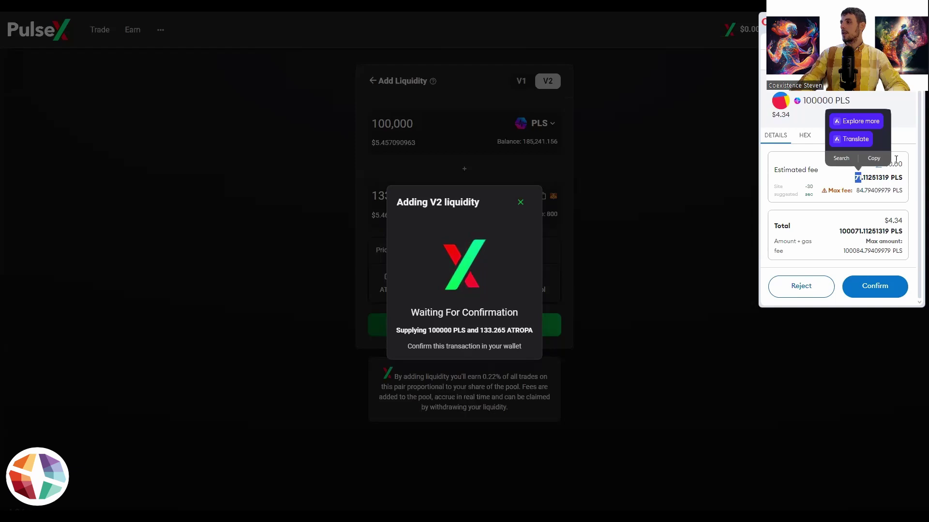
click(883, 290)
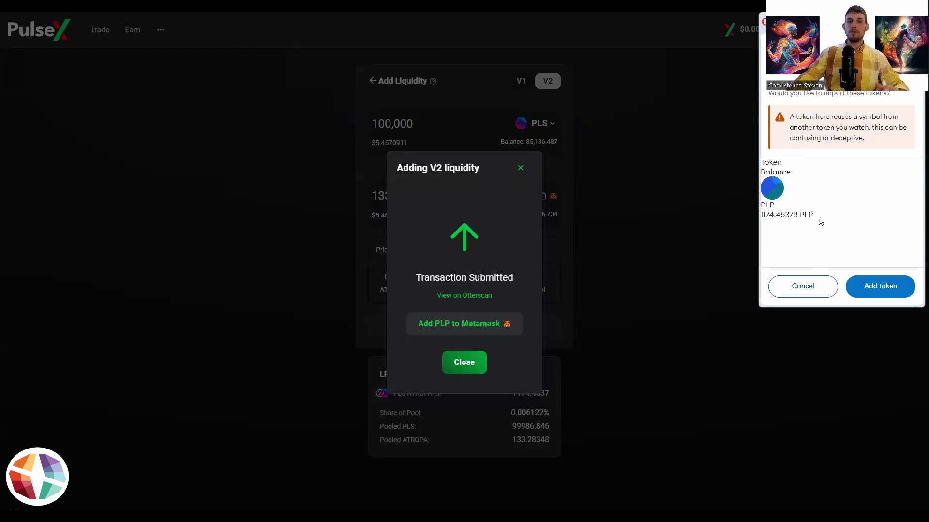
mouse_move(786, 214)
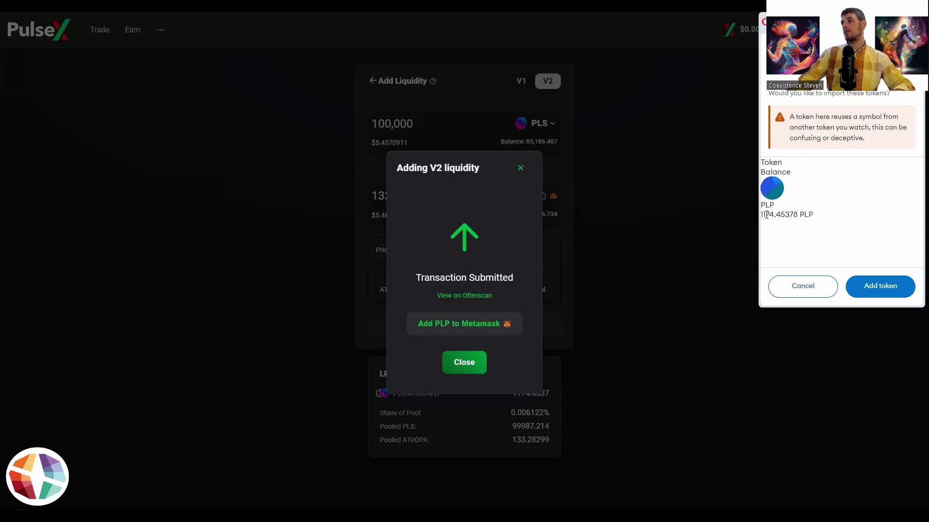
Check the 1174.45378 PLP balance and add the PLP token to the wallet
drag(764, 215, 798, 215)
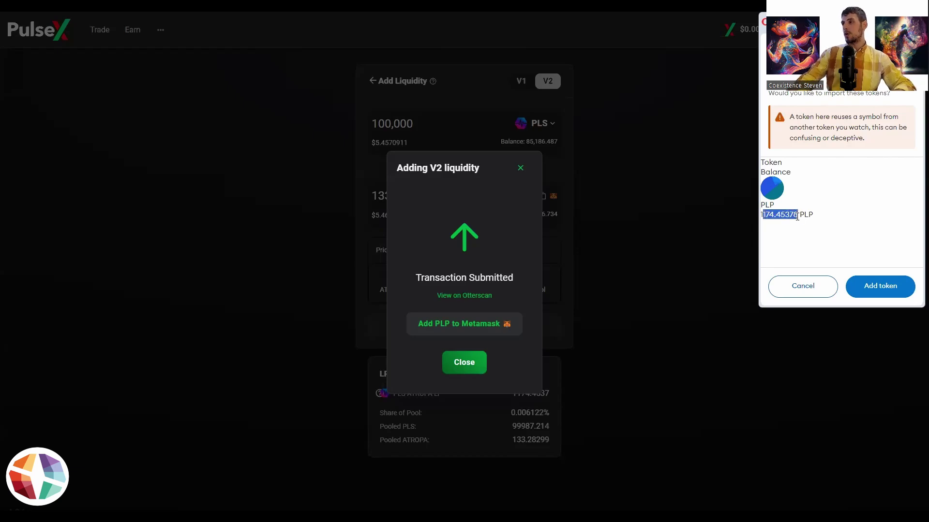
click(788, 225)
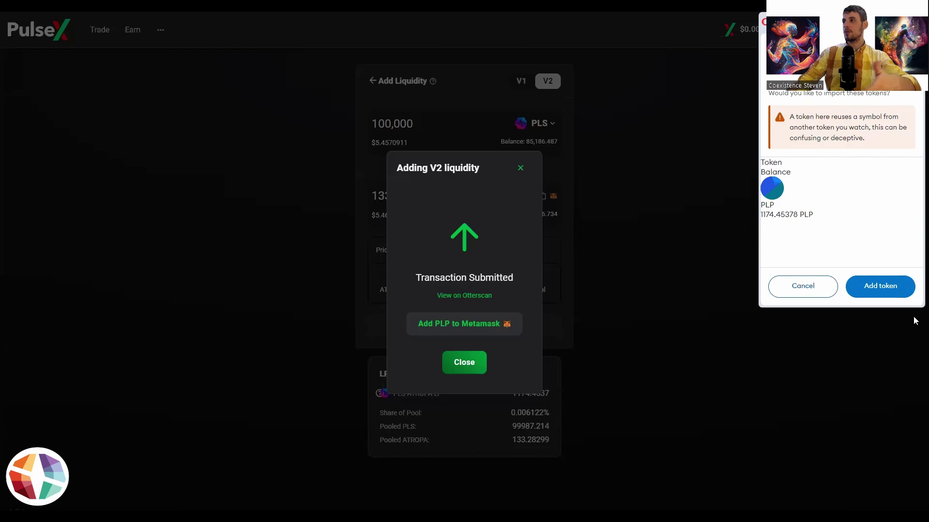
click(894, 291)
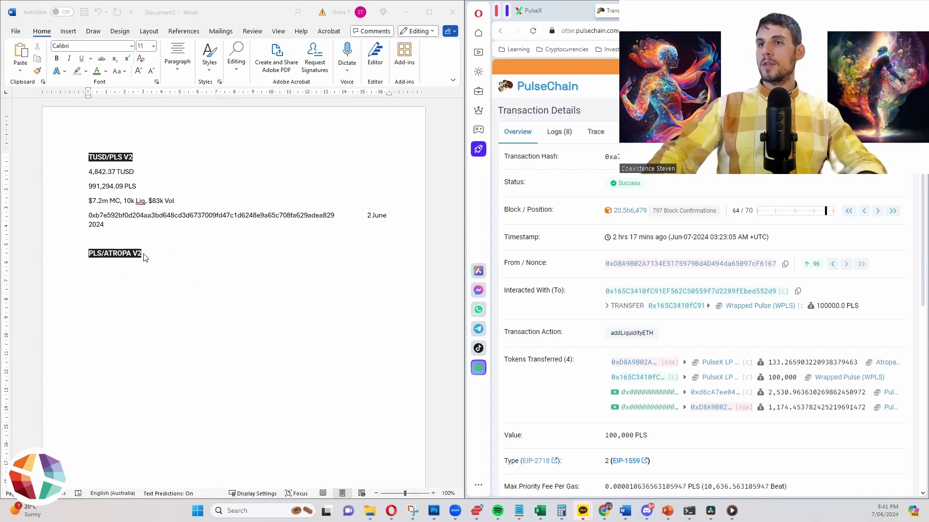
Copy the PLS/ATROPA V2 pool name from PulseX into Word as the entry heading
click(532, 10)
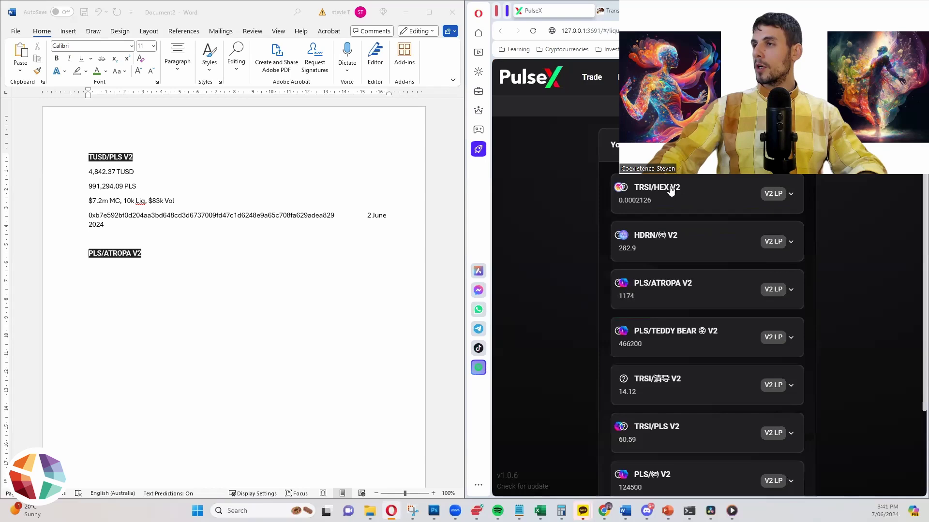
click(642, 292)
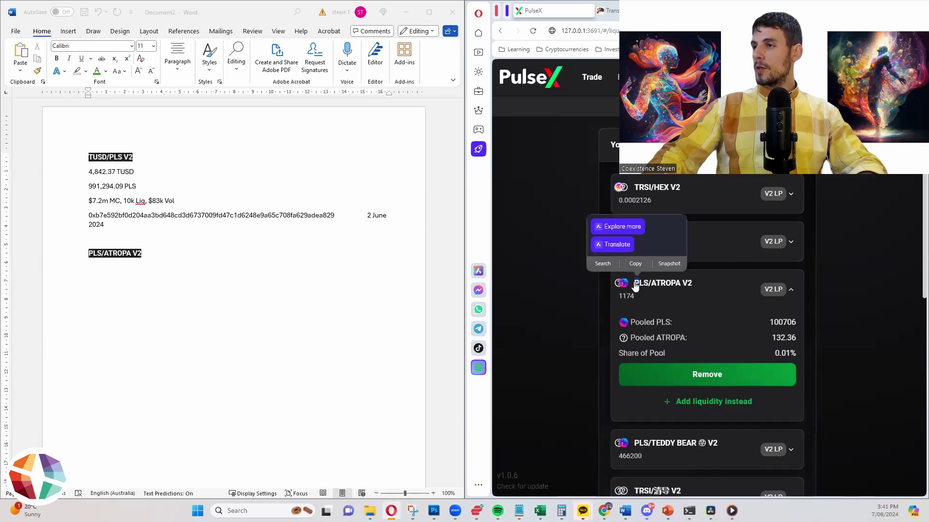
click(639, 286)
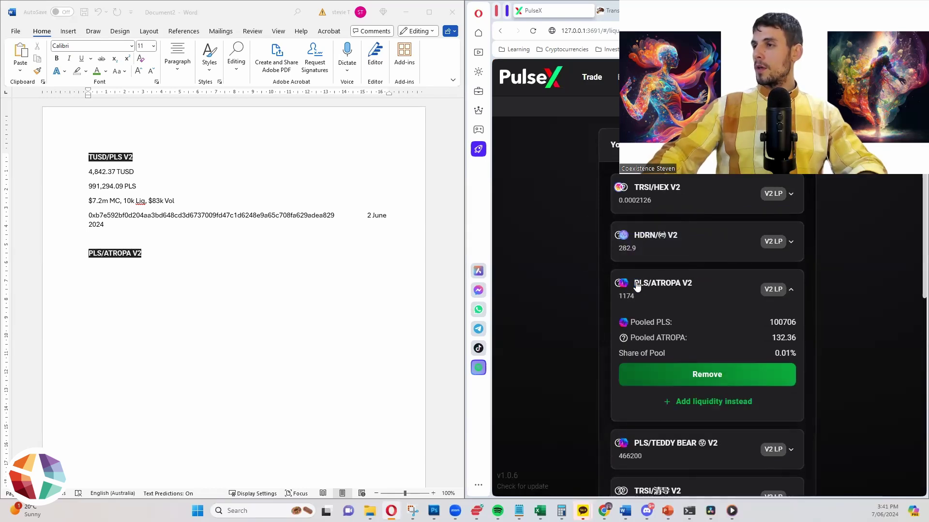
drag(634, 284, 691, 285)
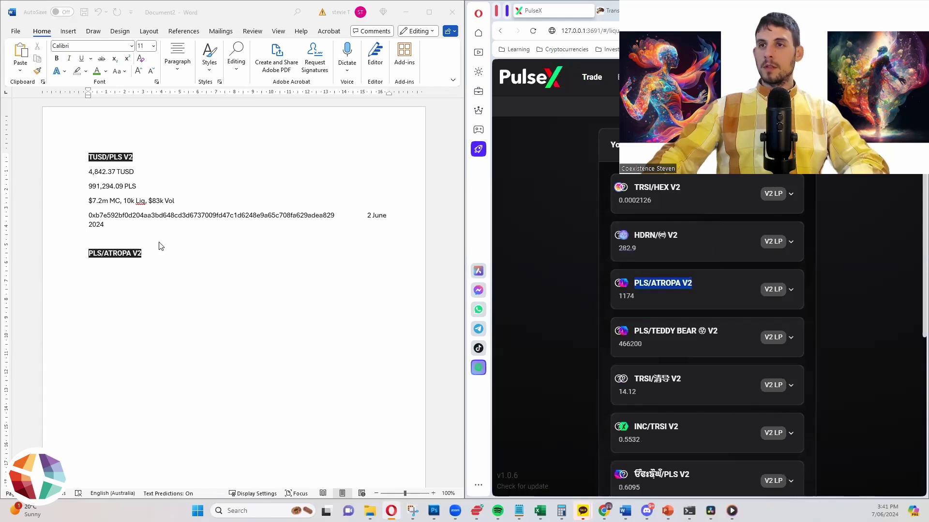
drag(162, 248, 88, 253)
key(ctrl+c)
click(130, 252)
triple_click(130, 253)
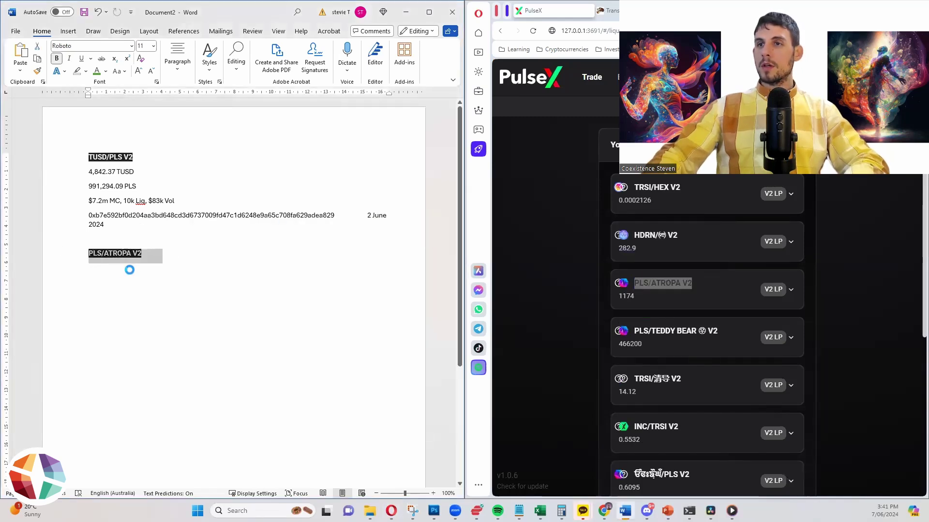
key(ctrl+v)
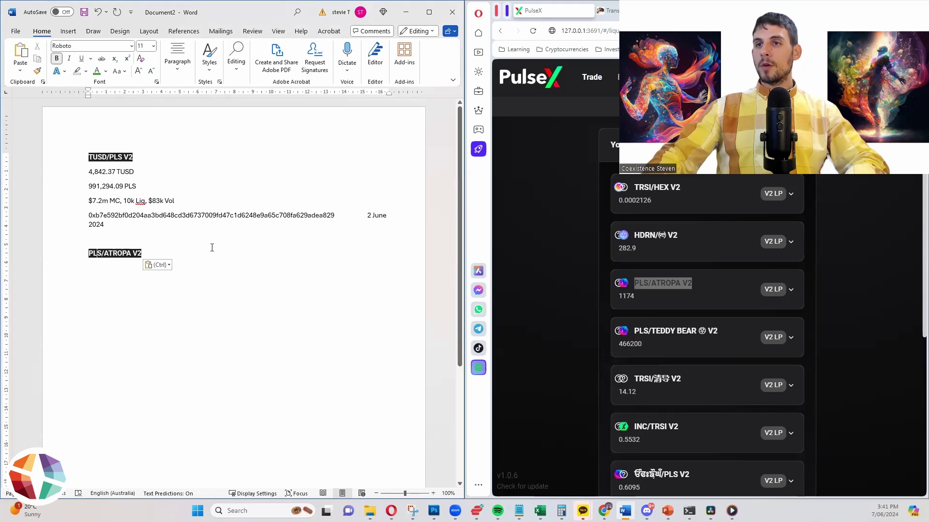
key(Up)
double_click(111, 170)
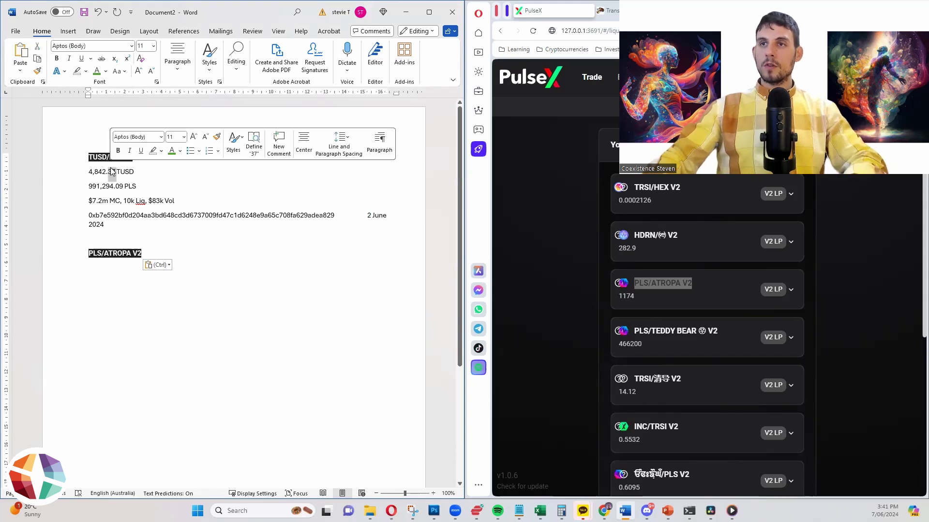
click(262, 253)
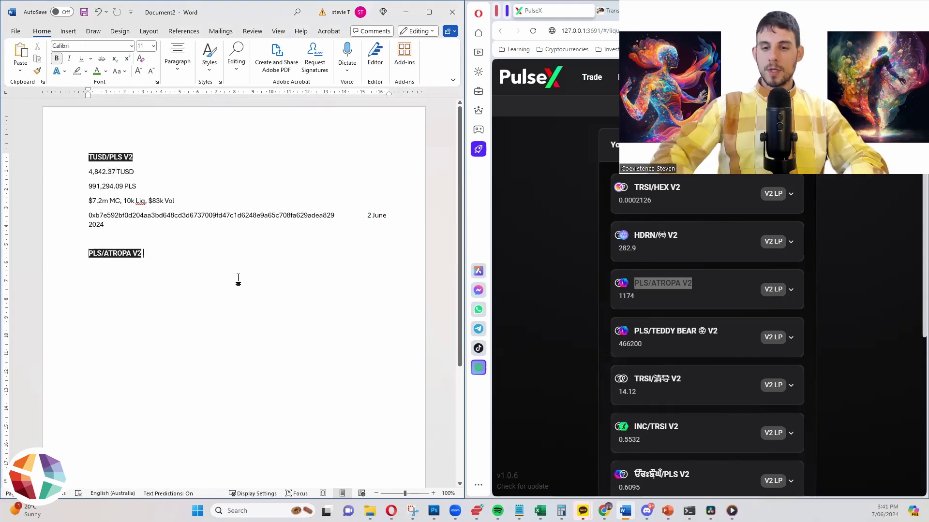
key(Return)
text(37)
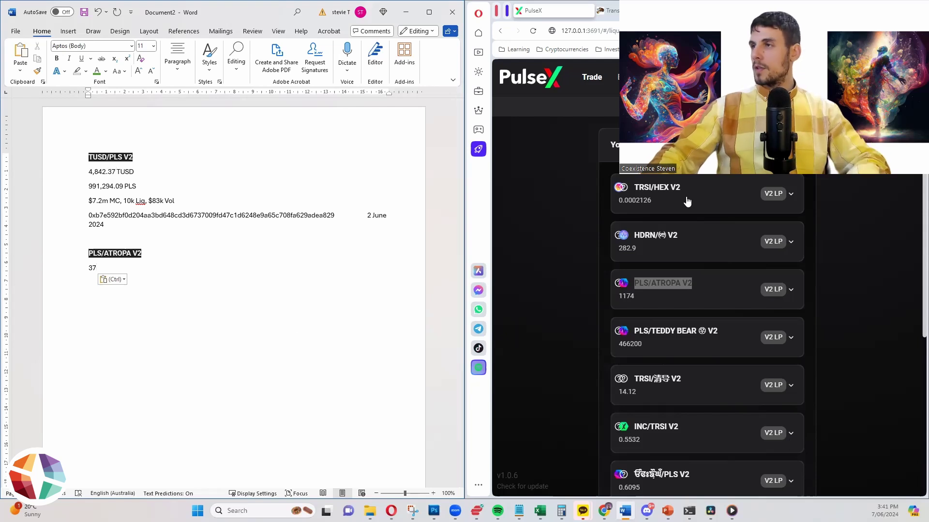
Copy the 100,000 WPLS amount from the transaction page onto the line under the heading
click(659, 293)
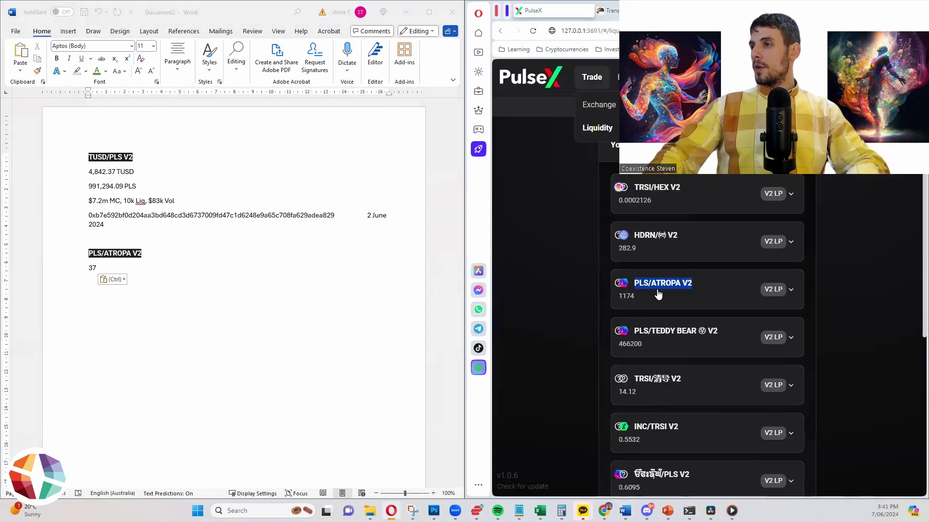
click(658, 293)
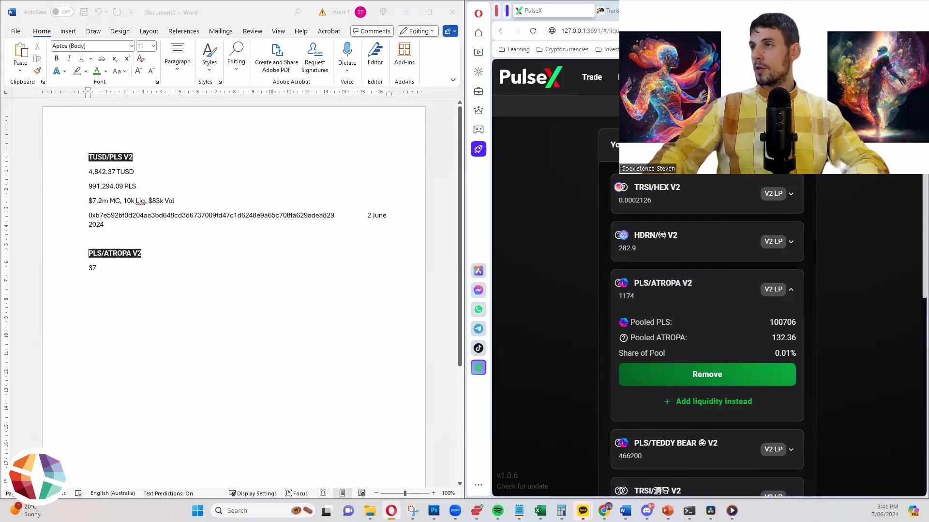
key(ctrl+Tab)
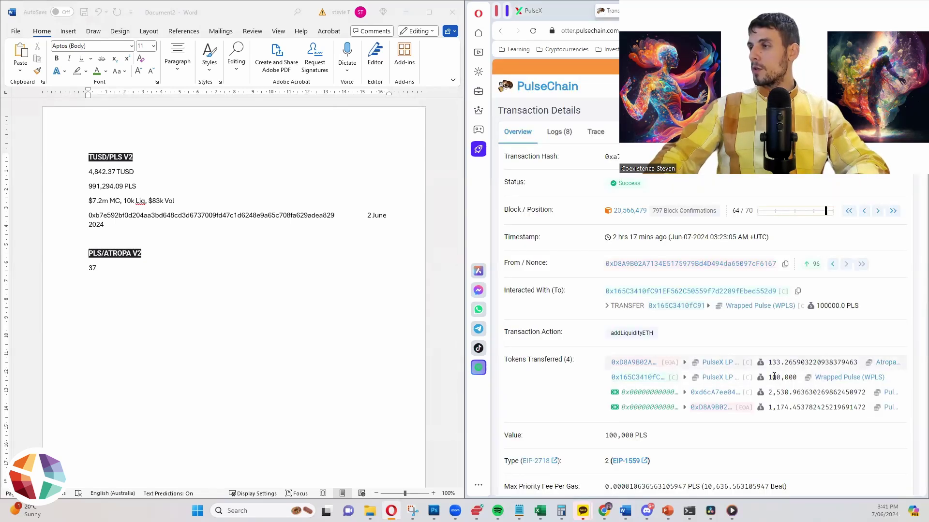
double_click(789, 377)
key(ctrl+c)
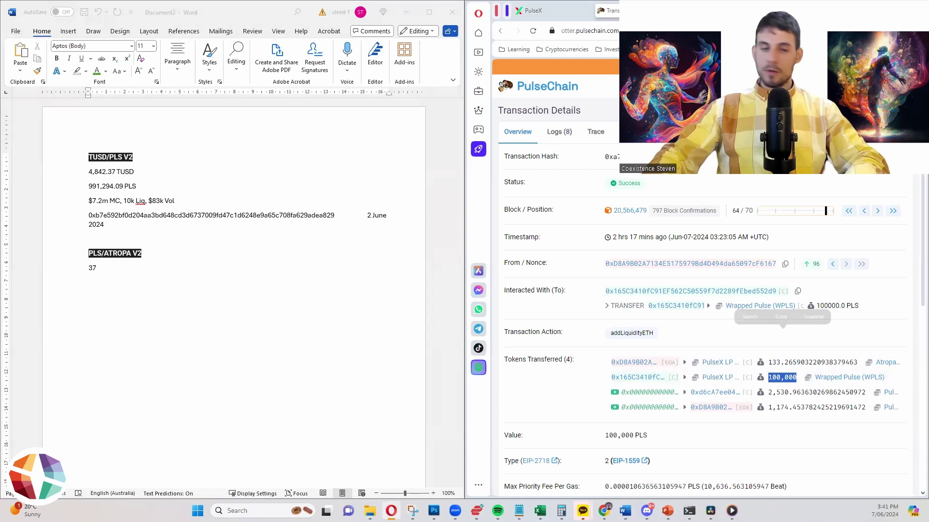
click(606, 31)
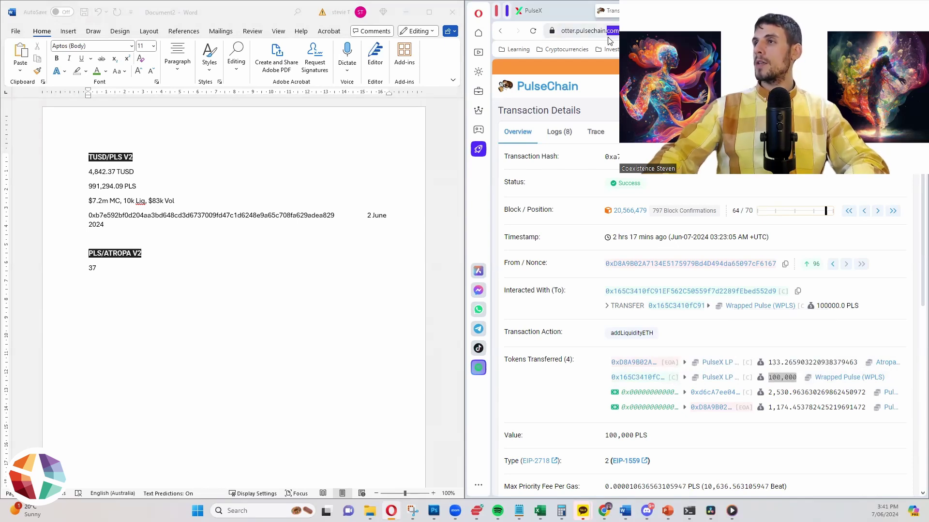
key(ctrl+a)
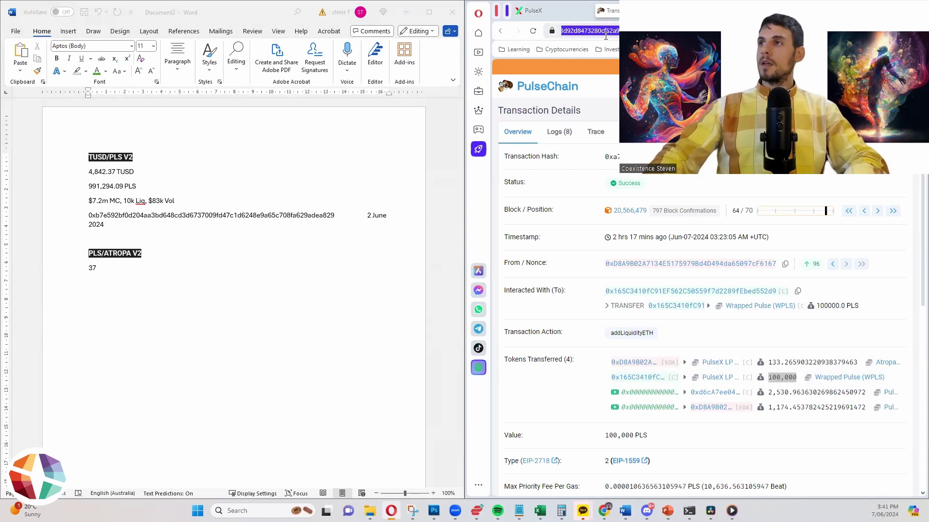
key(ctrl+v)
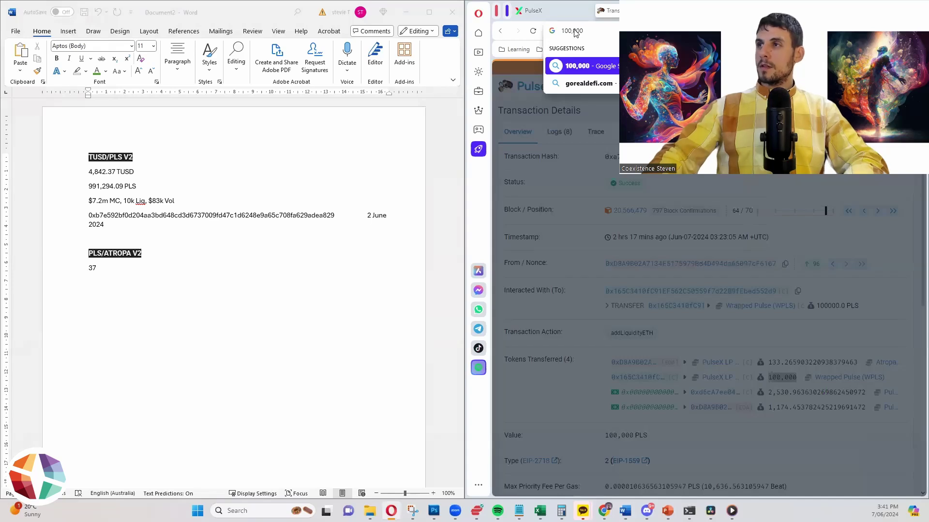
key(ctrl+a)
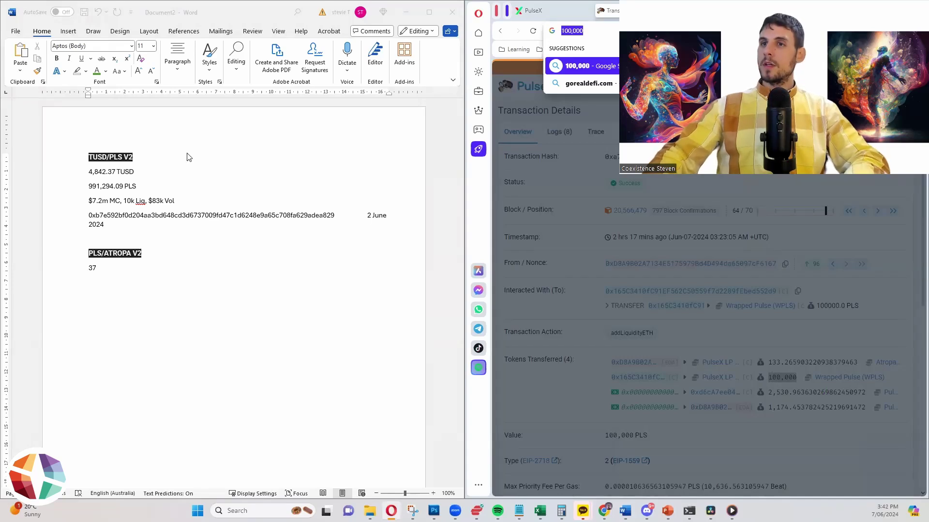
click(96, 269)
double_click(93, 269)
key(ctrl+v)
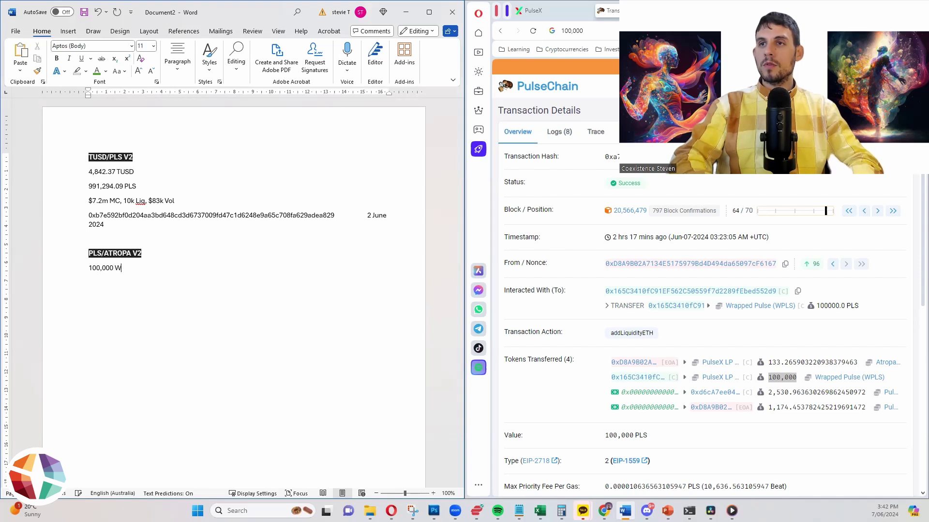
Add the transaction's ATROPA amount below, trimmed to 133.26
double_click(782, 377)
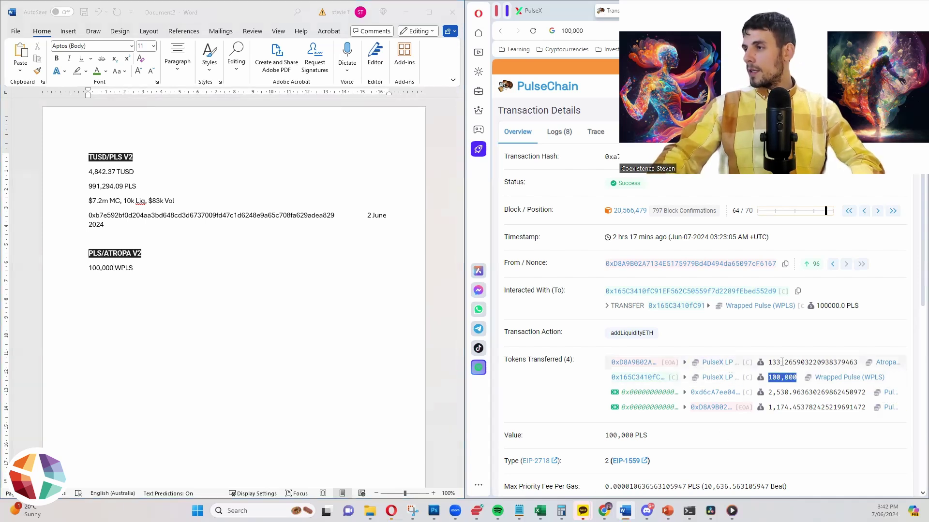
click(586, 29)
key(ctrl+v)
key(ctrl+a)
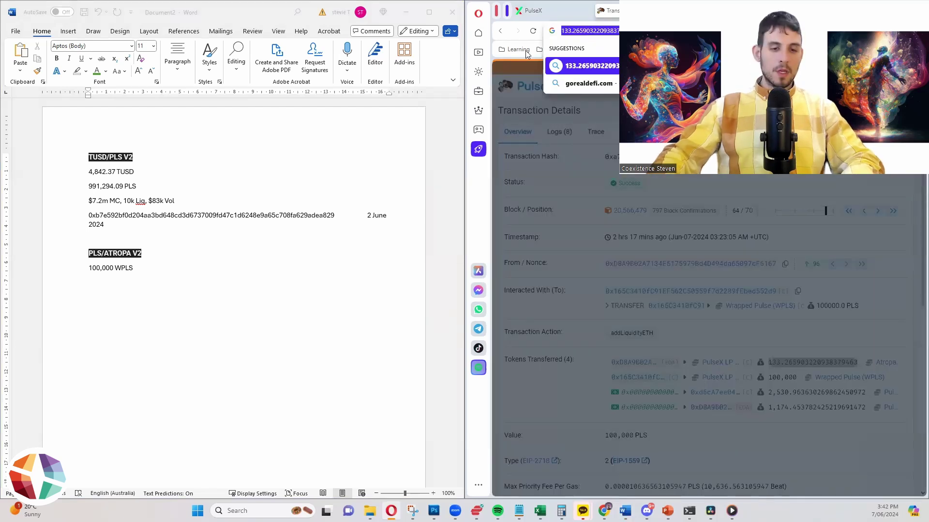
click(141, 278)
text(133.265903220938379463)
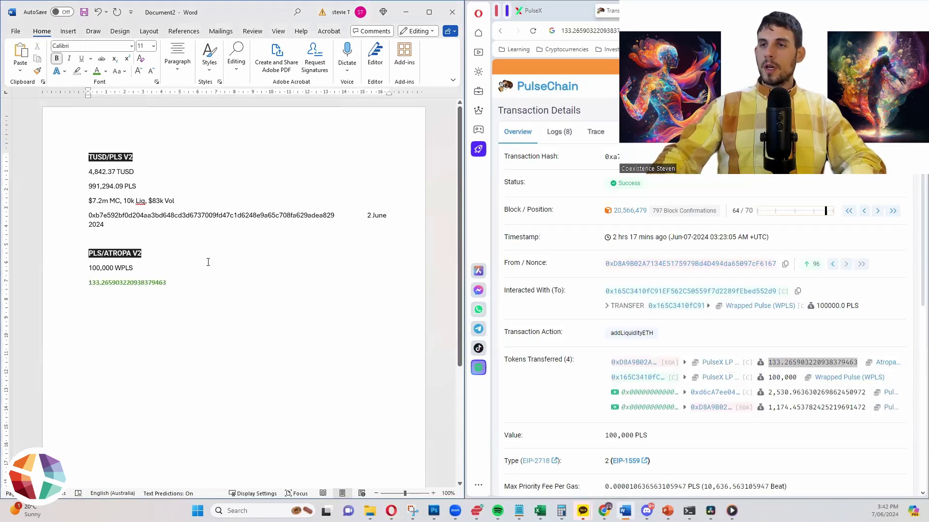
key(ctrl+z)
key(ctrl+y)
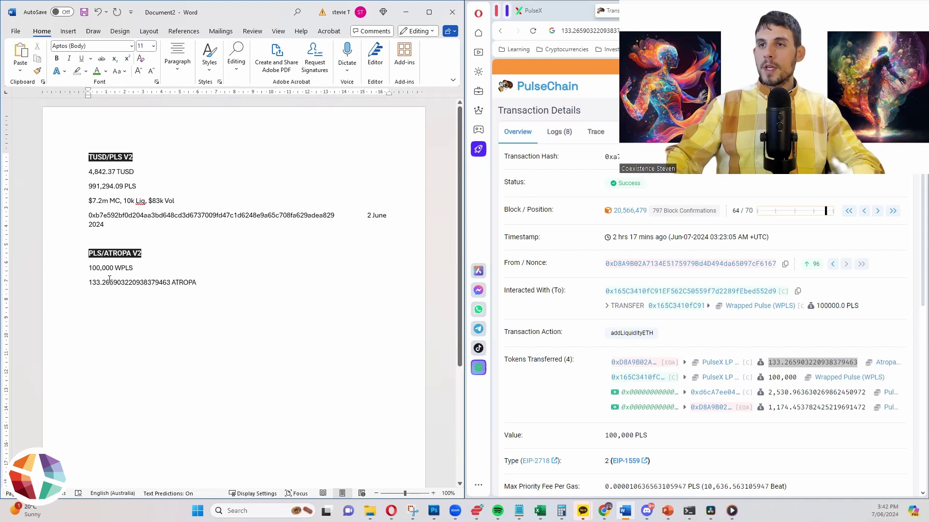
drag(109, 282, 169, 282)
key(BackSpace)
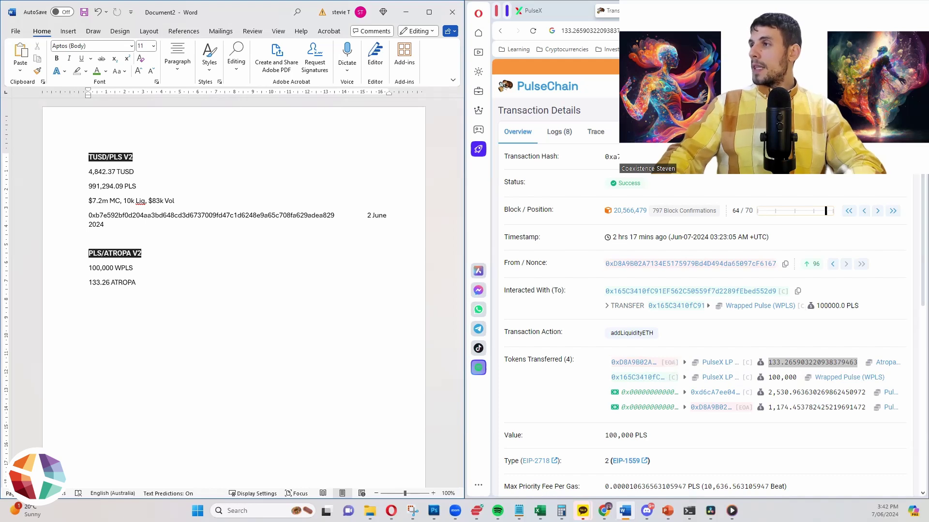
Paste the transaction hash on a new line, followed by the date 7 June 2024
key(alt+Tab)
click(175, 291)
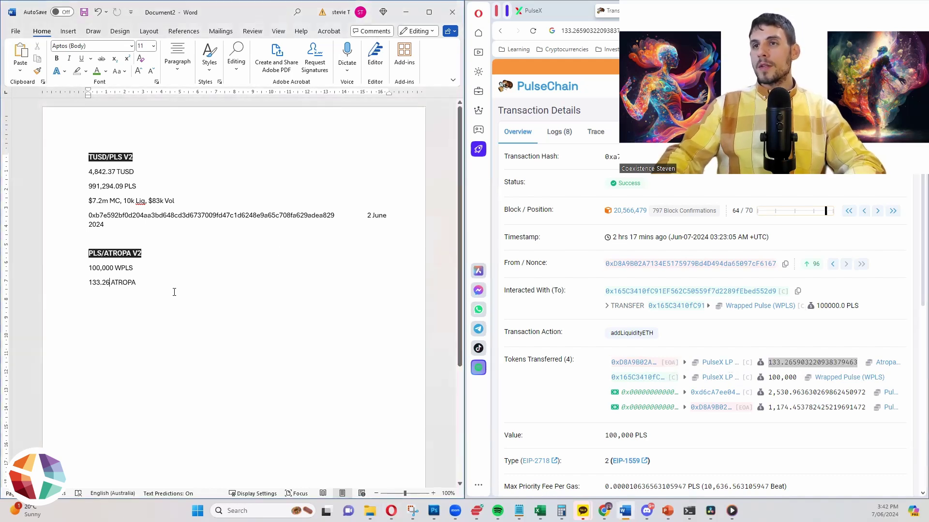
key(Return)
key(ctrl+v)
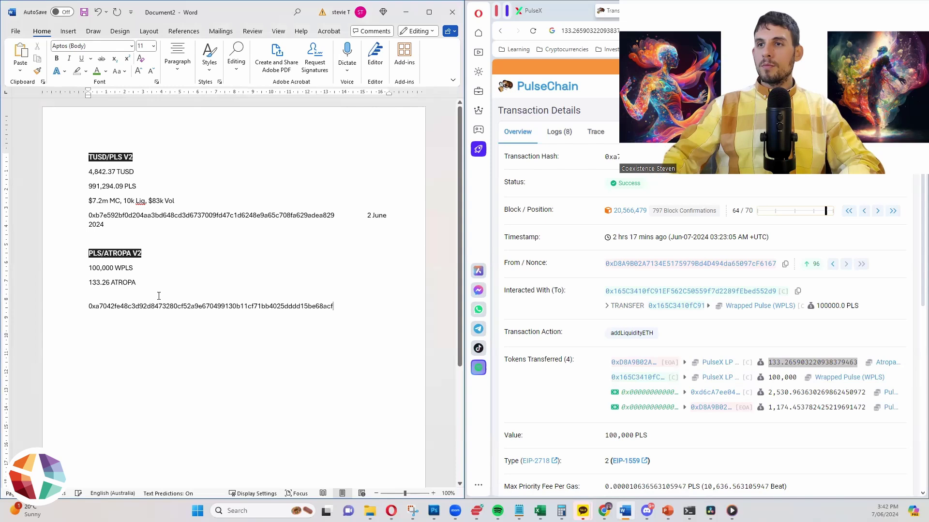
click(344, 306)
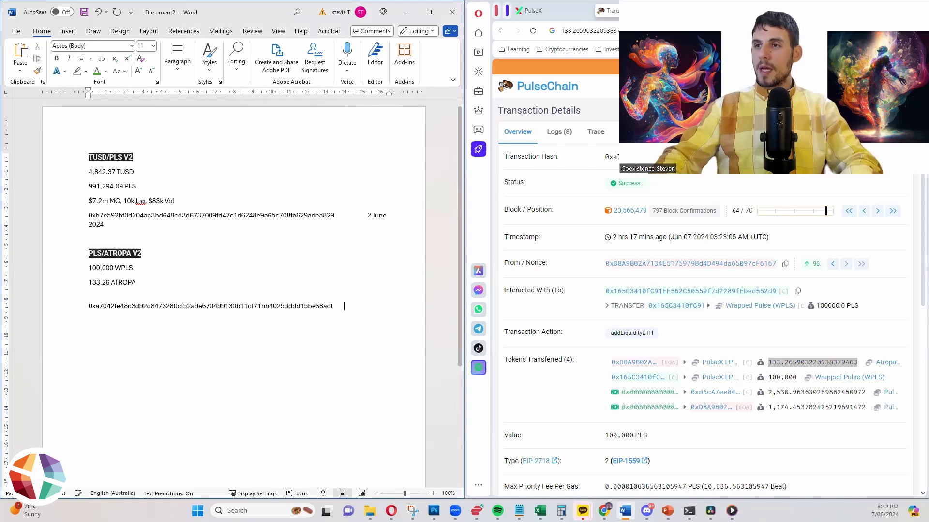
key(Tab)
text(7 Jun)
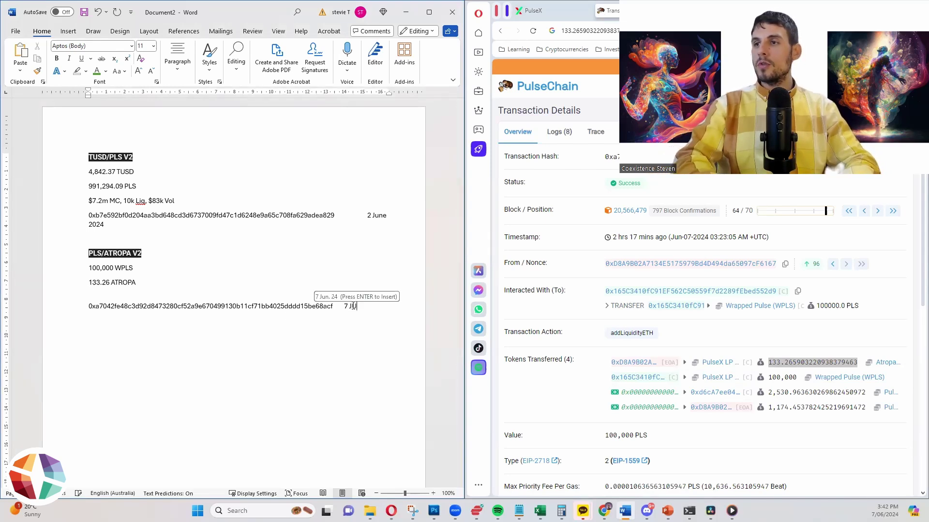
key(Return)
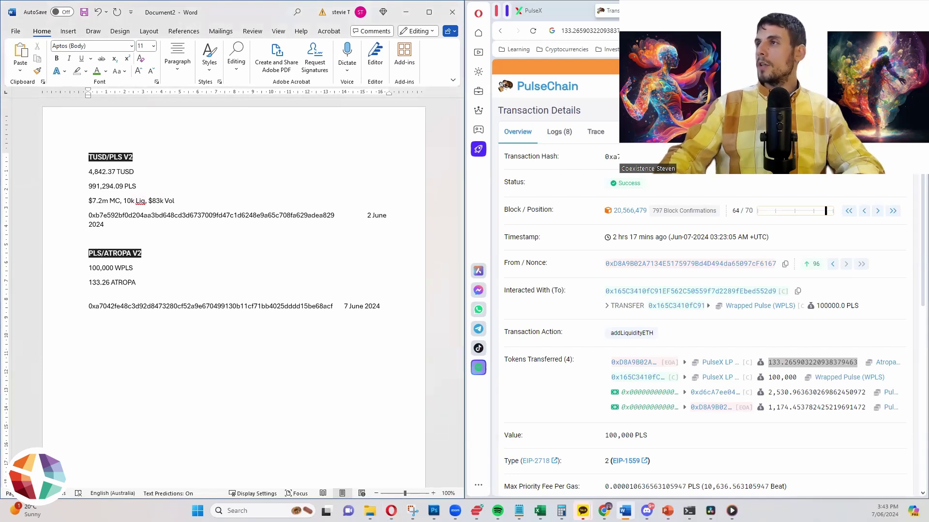
key(alt+Tab)
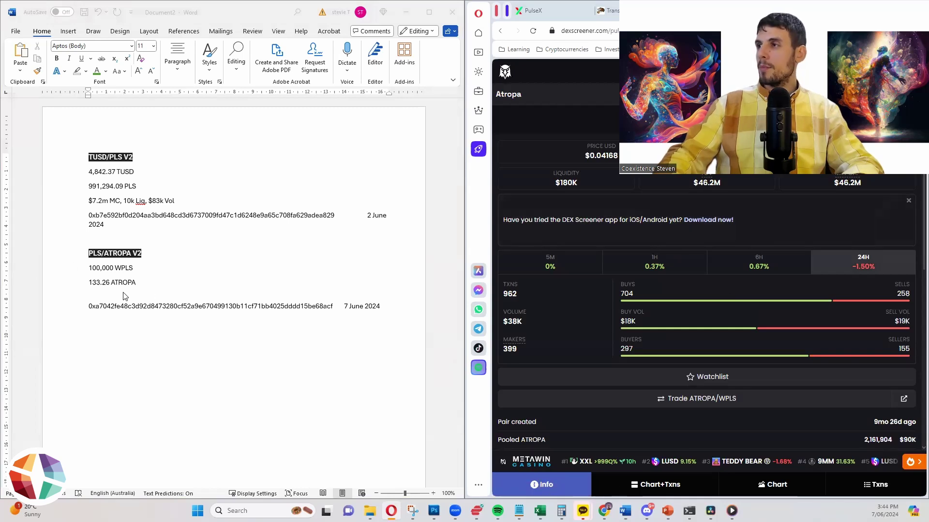
Type '$46.2m MC, $180k Liq, $38k Vol' under the 133.26 ATROPA line
key(alt+Tab)
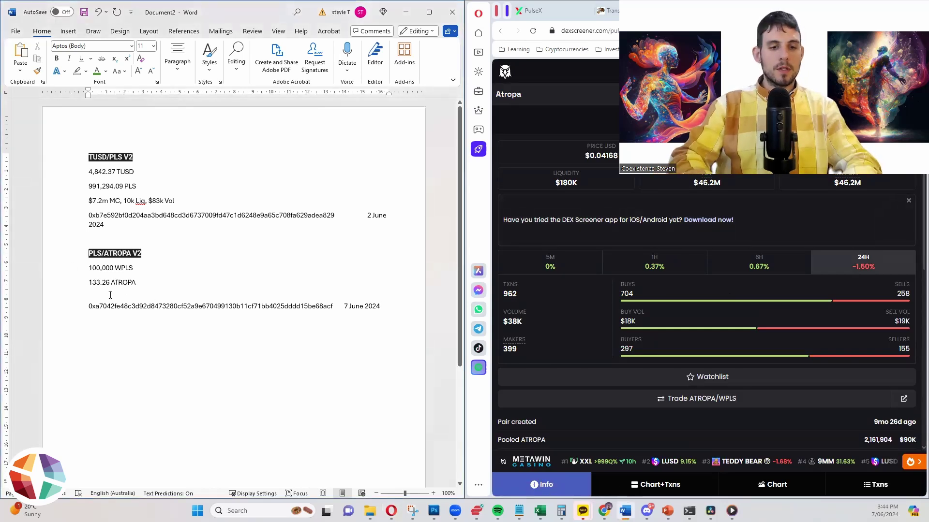
text($46.2m MC,)
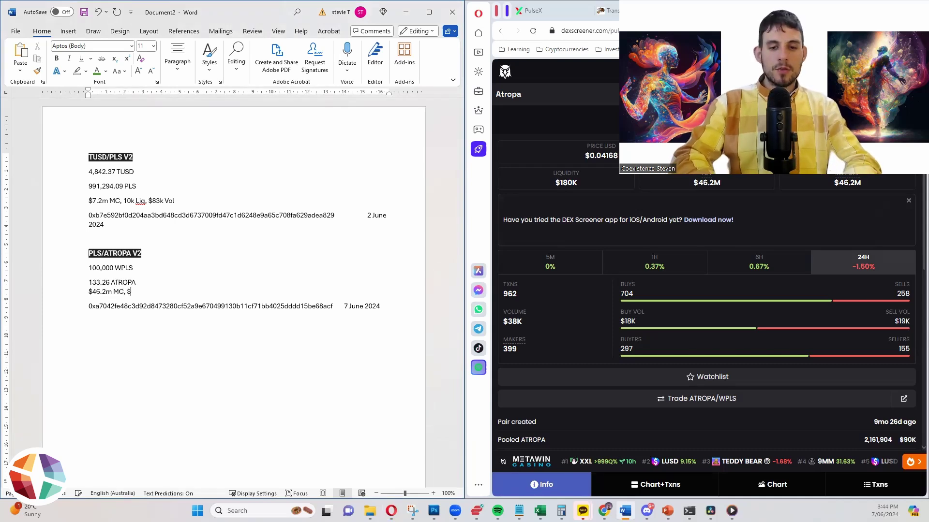
text( $180k Liqu)
key(BackSpace)
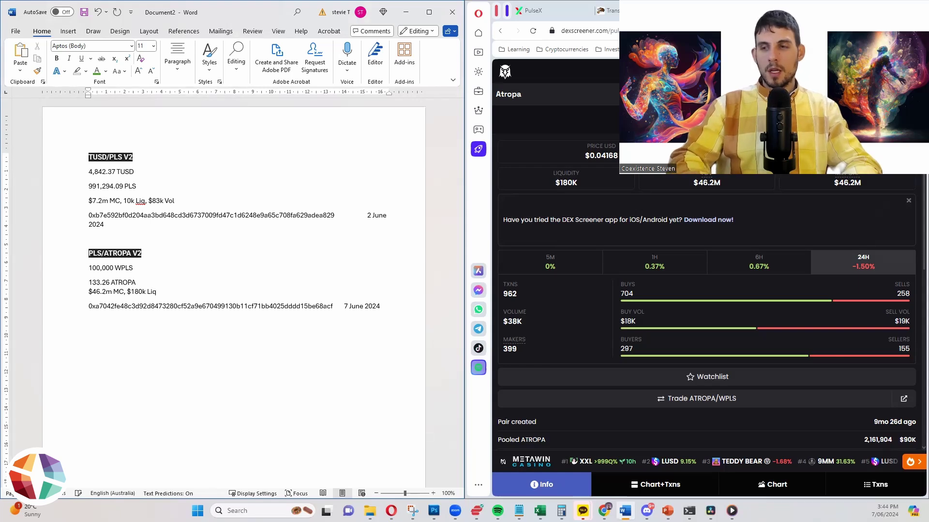
text(, )
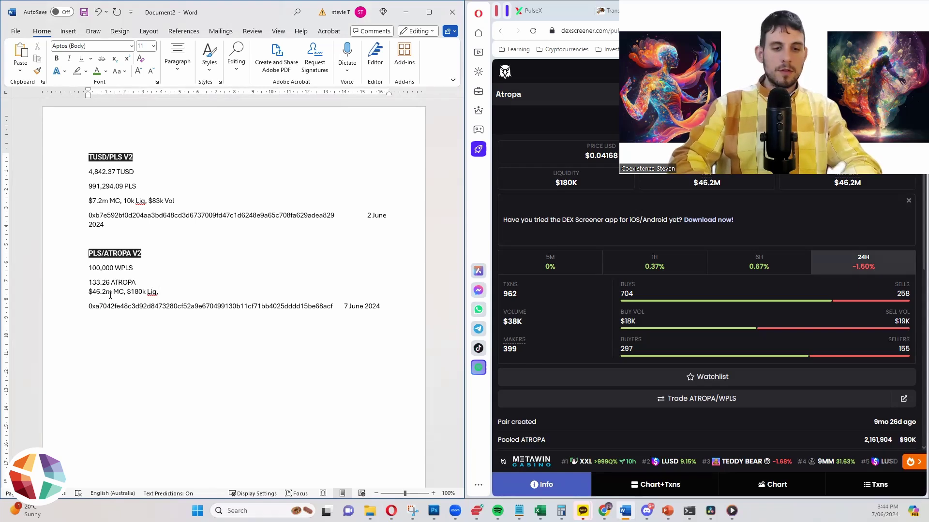
text($38k Vol)
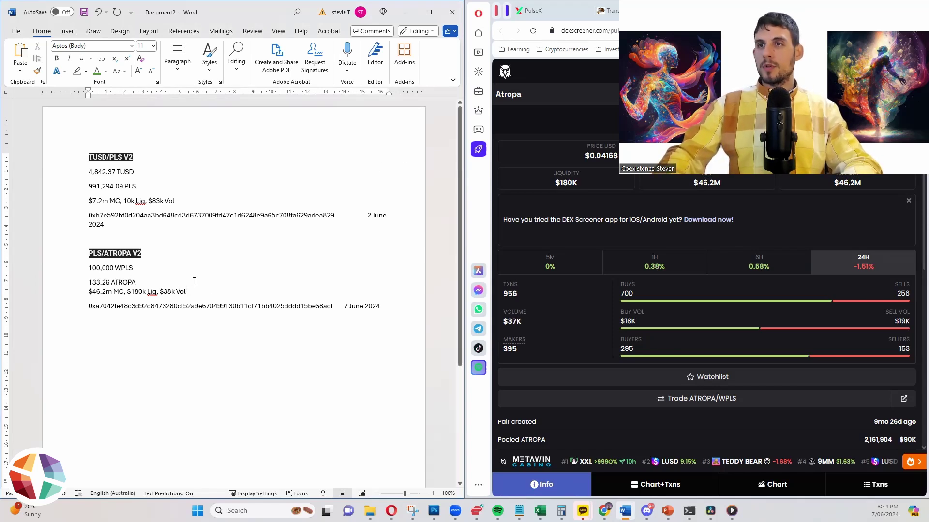
drag(186, 292, 87, 291)
key(Left)
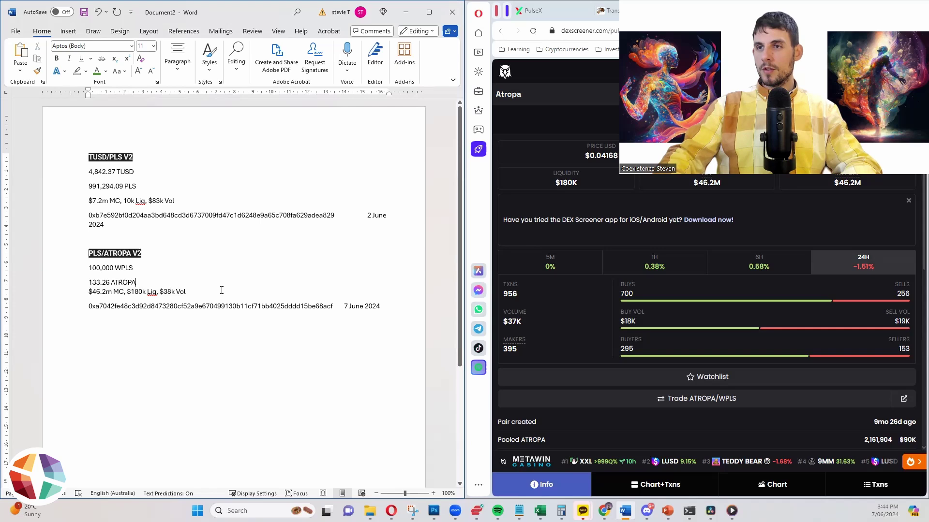
double_click(174, 294)
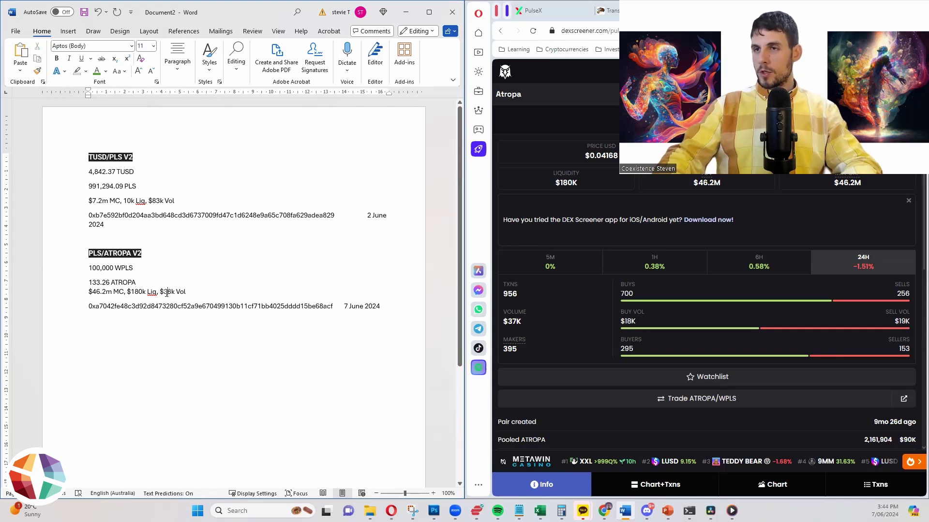
click(190, 296)
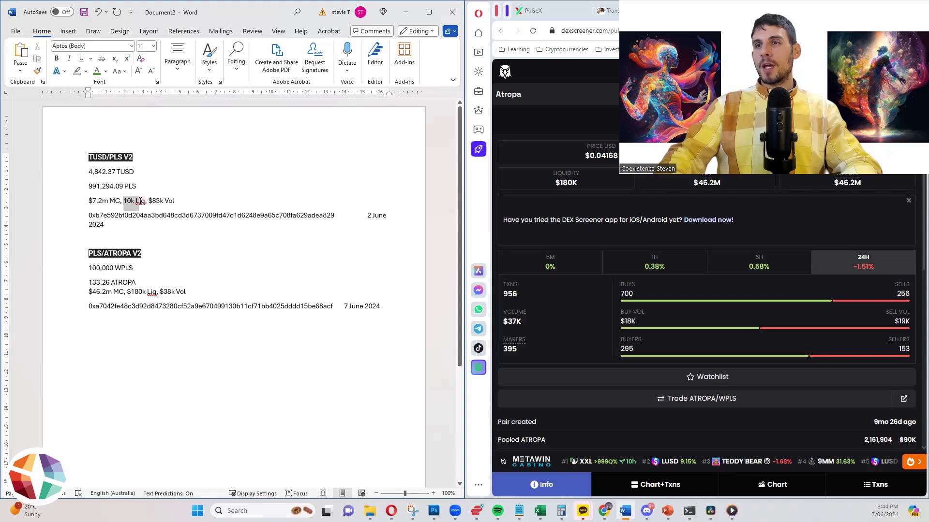
Put a $ before 10k on the TUSD line and make the stats line its own paragraph
click(160, 201)
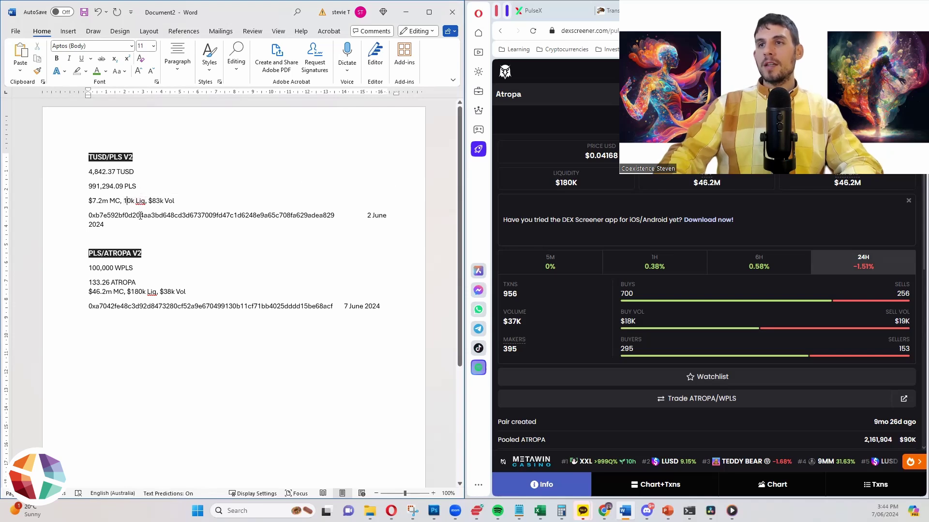
text($)
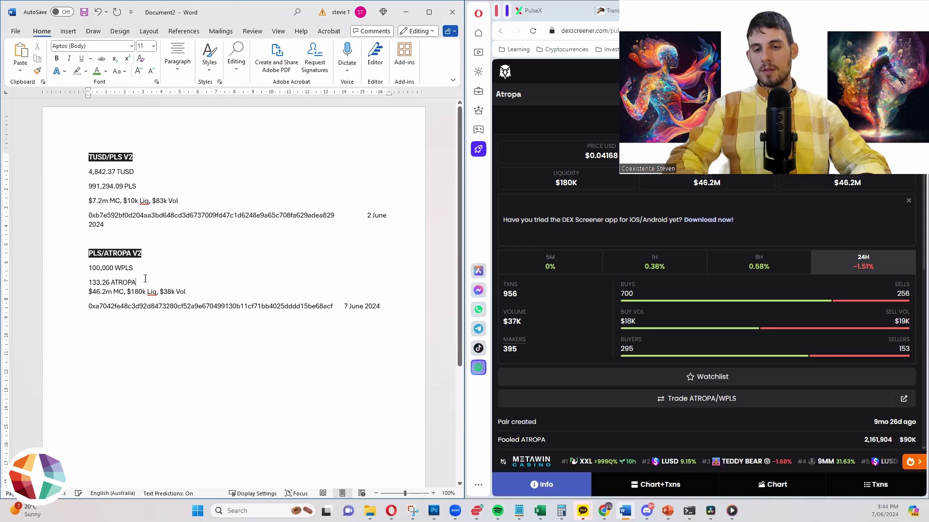
key(Delete)
key(Return)
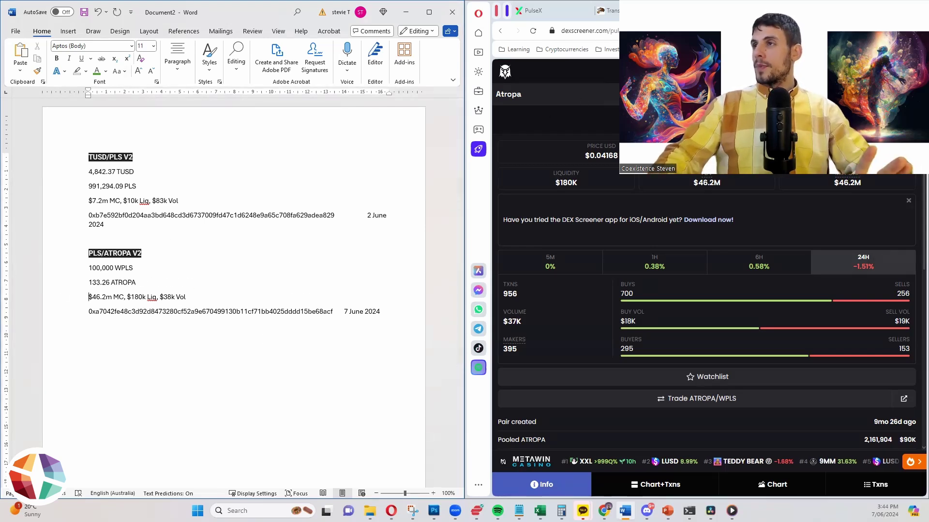
Add later amounts 120,000 WPLS and 132.26 ATROPA in a second column
click(174, 274)
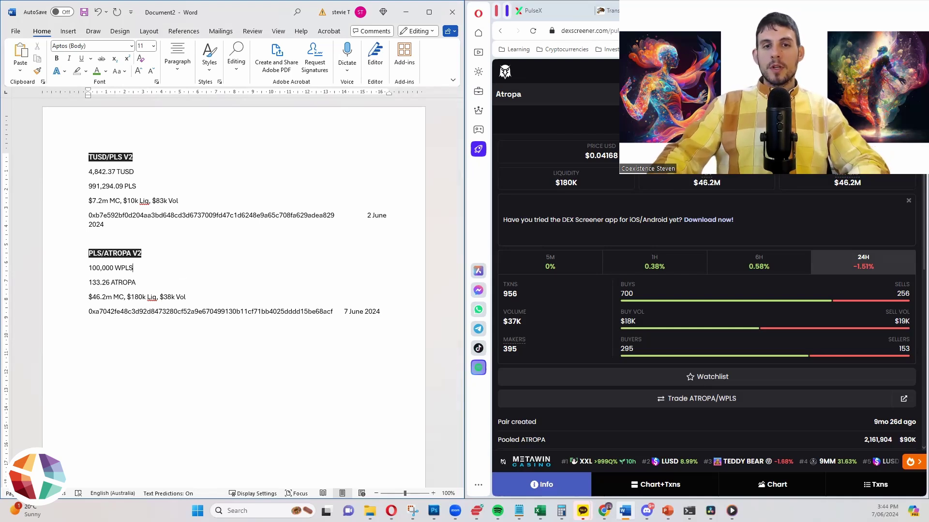
key(alt+Tab)
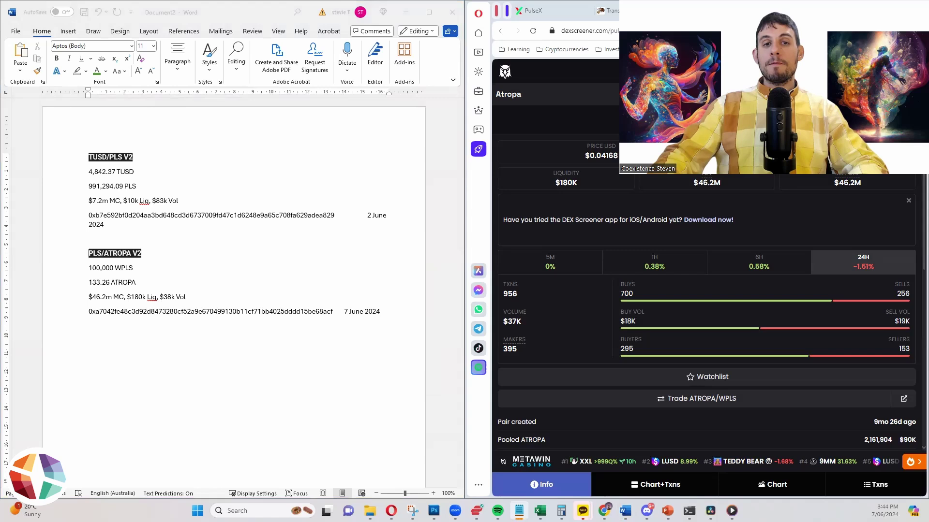
click(156, 270)
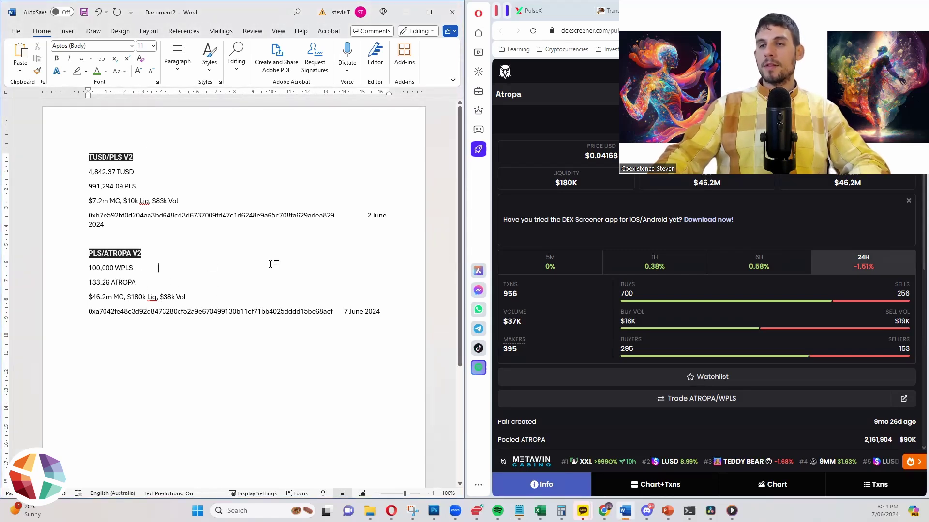
text(12)
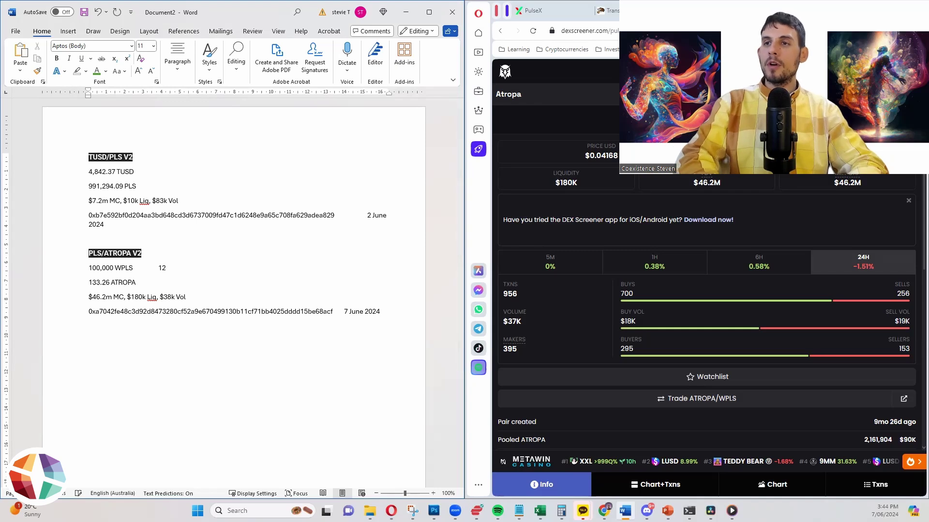
text(0,000)
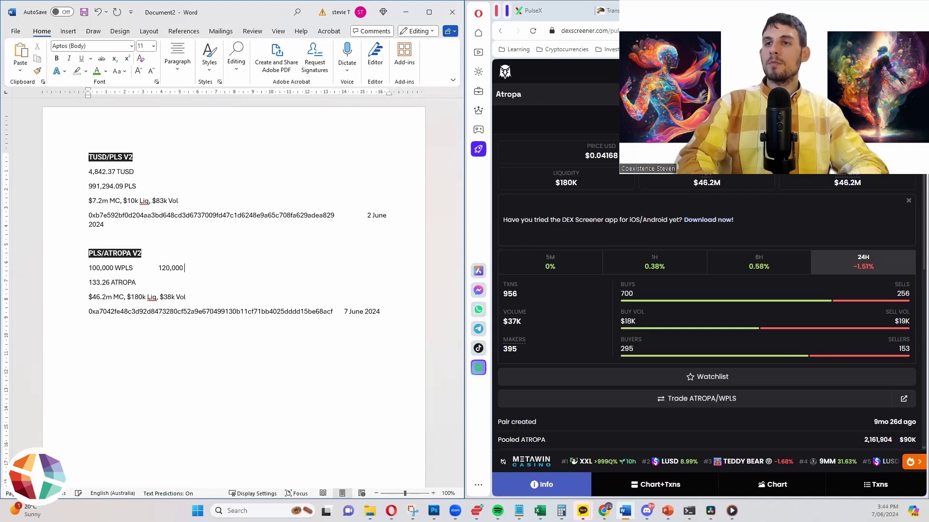
text( PLS)
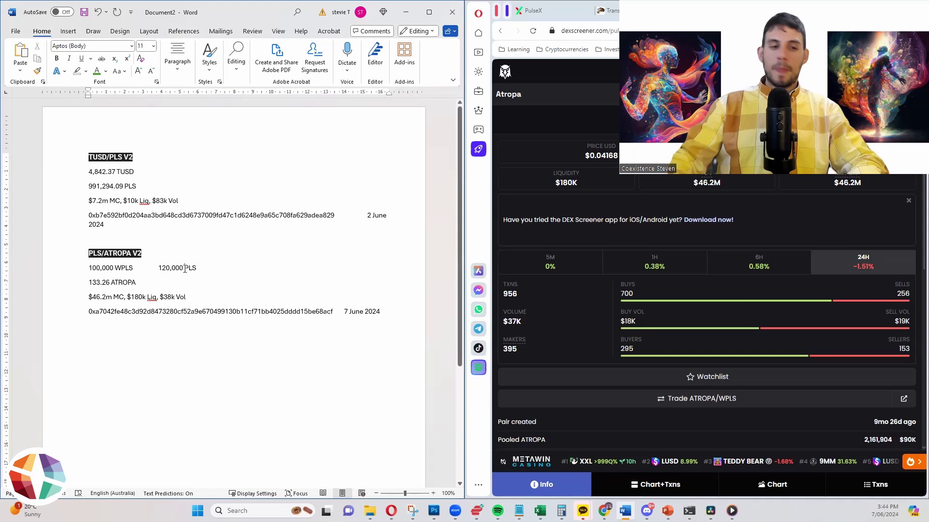
click(150, 280)
text(W)
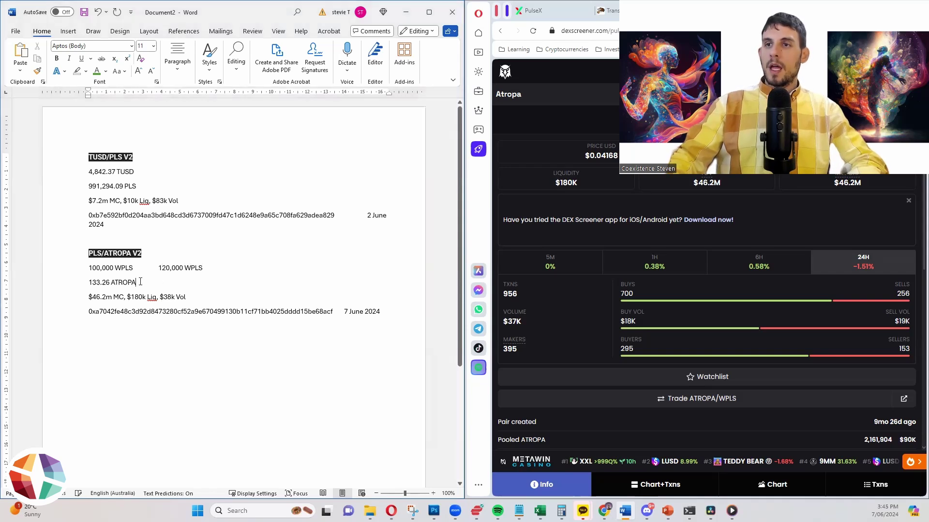
key(Tab)
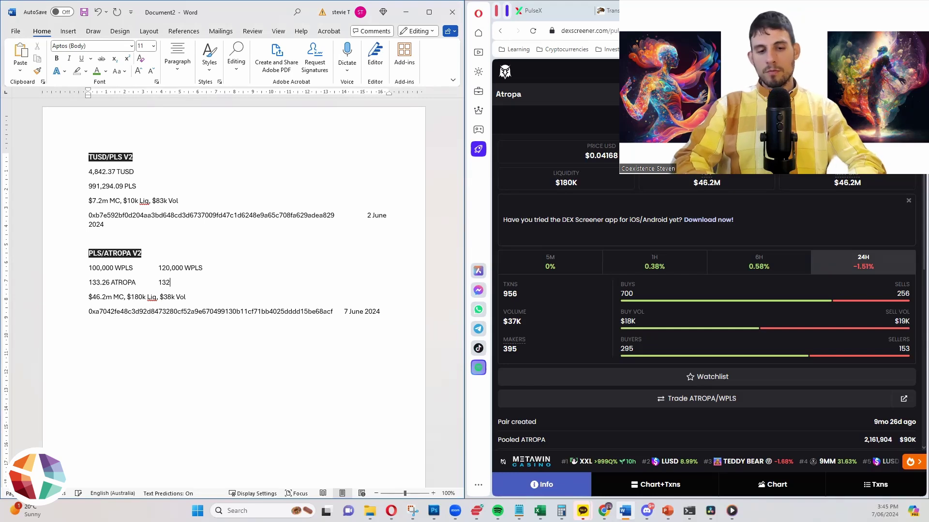
text(.26 ATROPA)
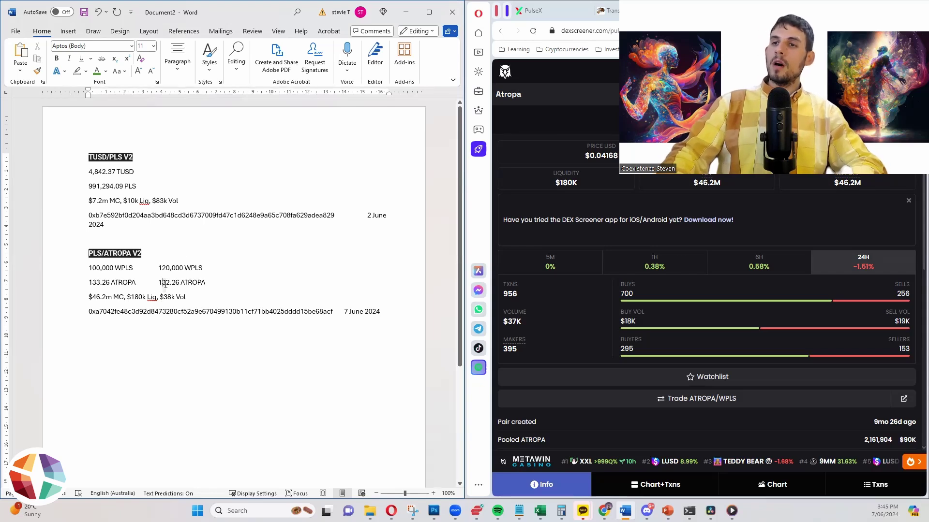
Add the changes +20,000 WPLS and -1 ATROPA in a third column
click(102, 282)
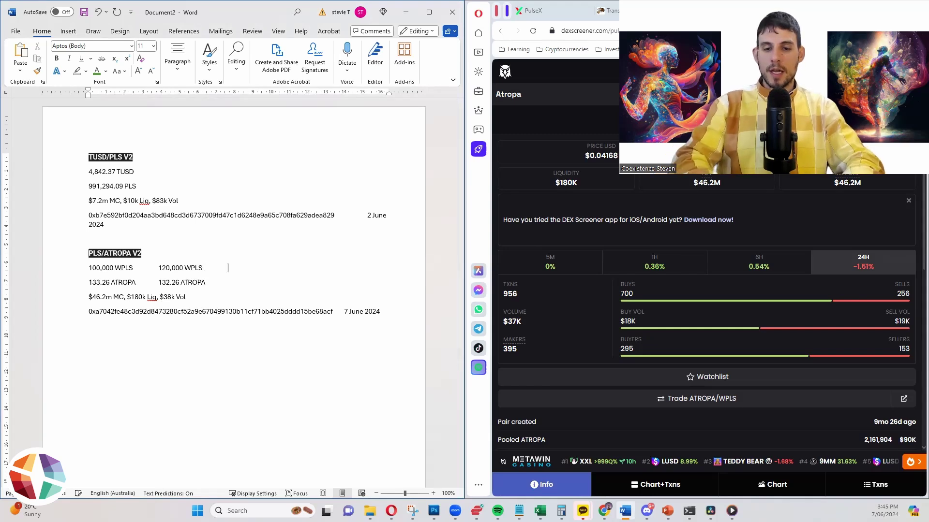
text(+20,00)
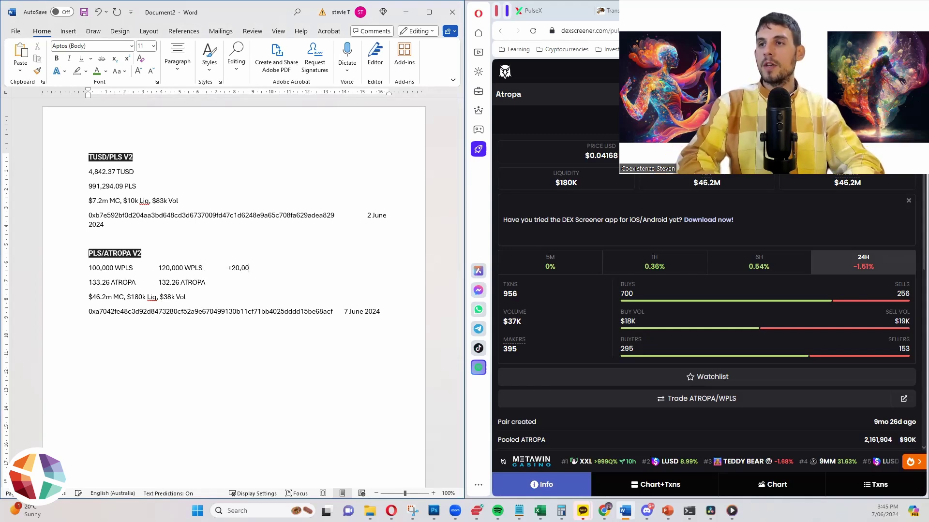
text(0 WPLS)
key(Down)
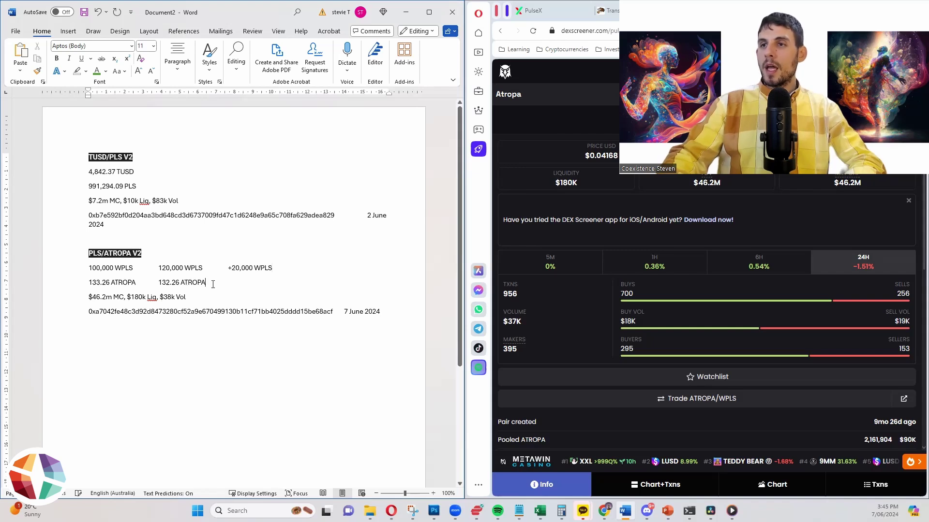
key(Tab)
text(-1)
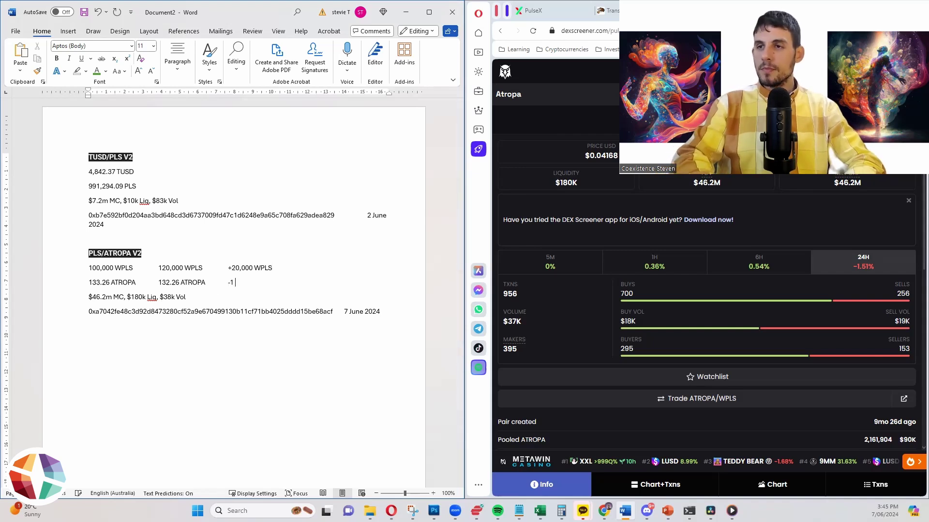
text( ATROPA)
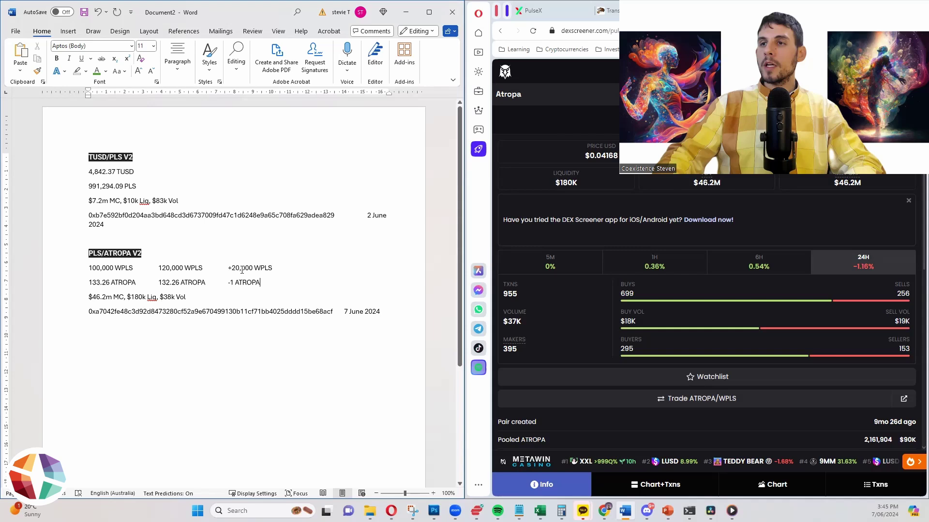
drag(233, 268, 249, 269)
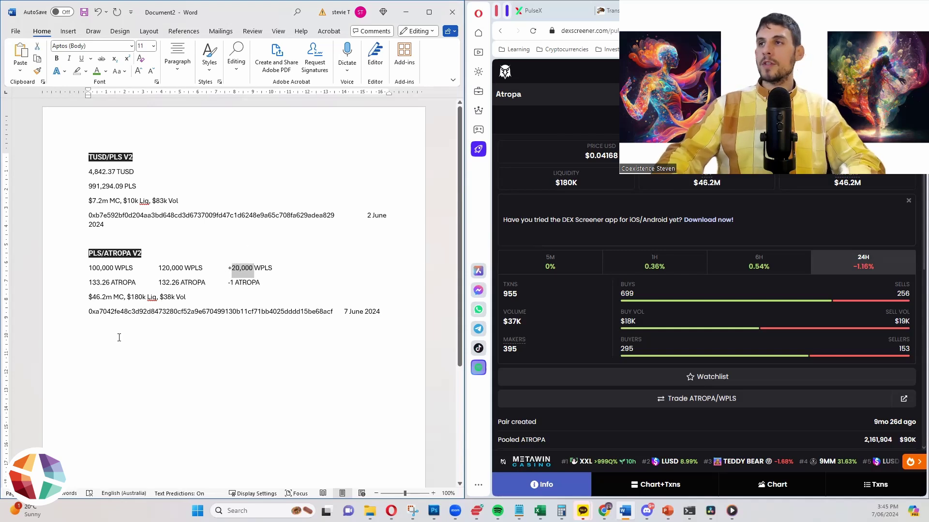
On the PulseX swap page, search 'atropa' and choose ATROPA as the receive token
click(532, 10)
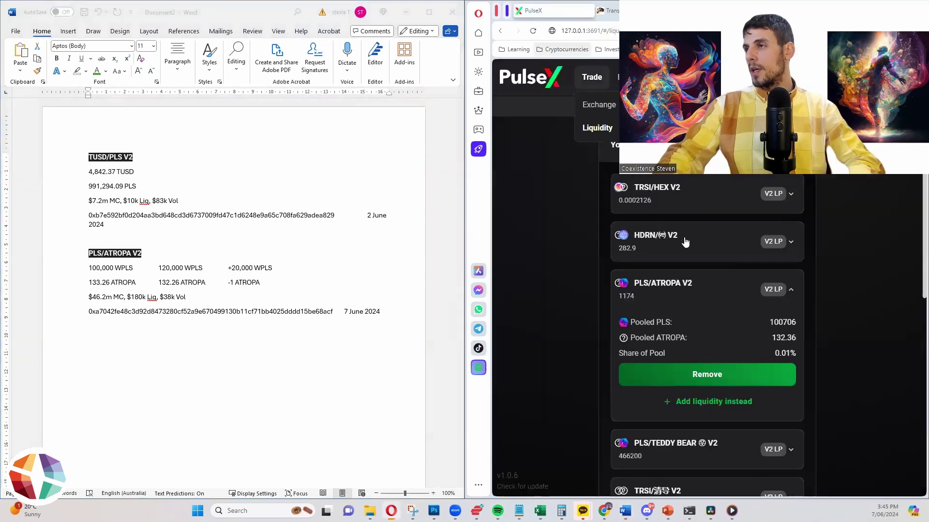
click(591, 77)
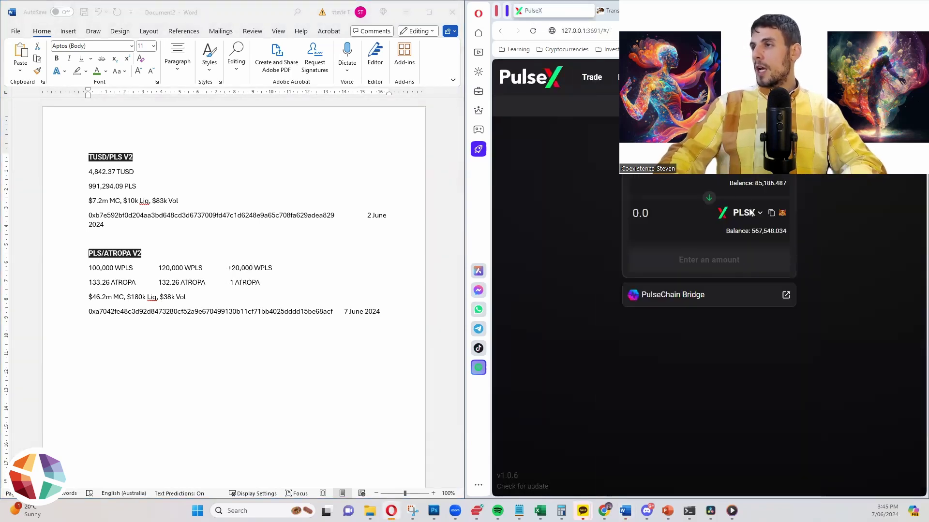
click(757, 220)
text(mandate)
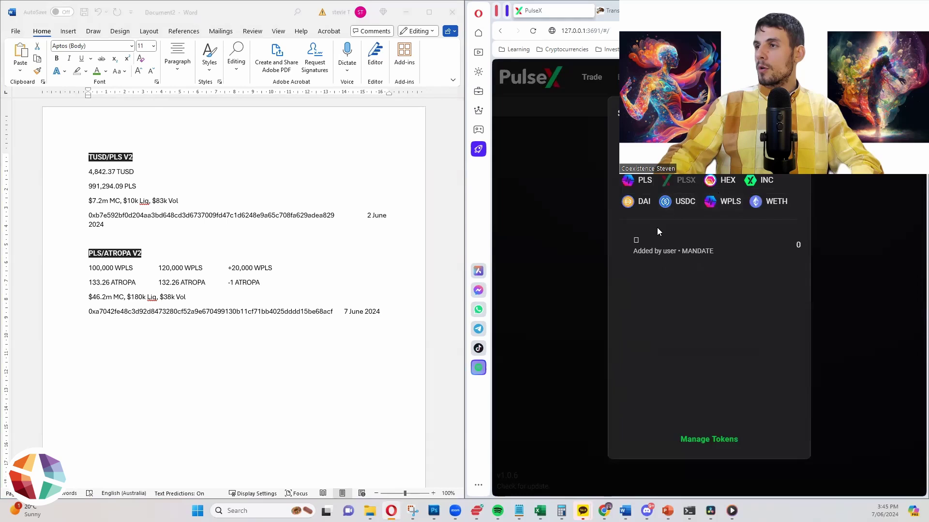
key(ctrl+a)
text(atropa)
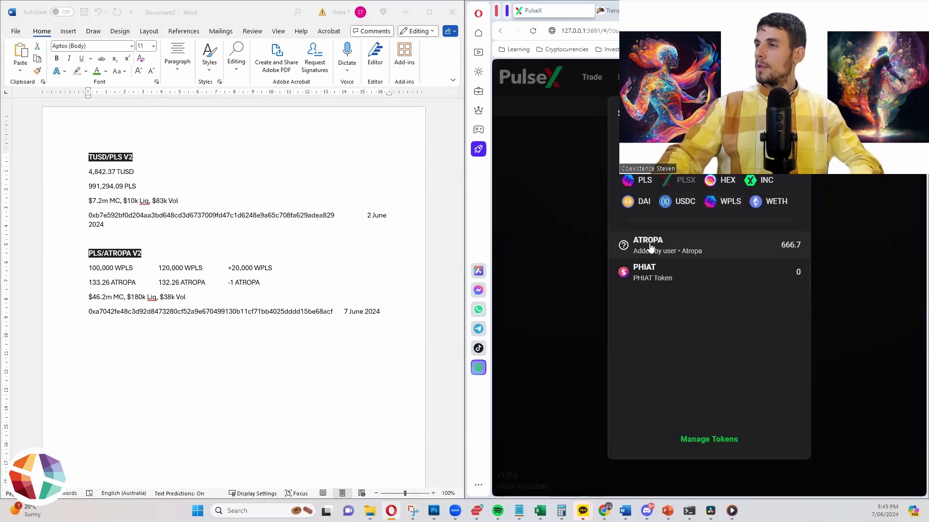
click(650, 244)
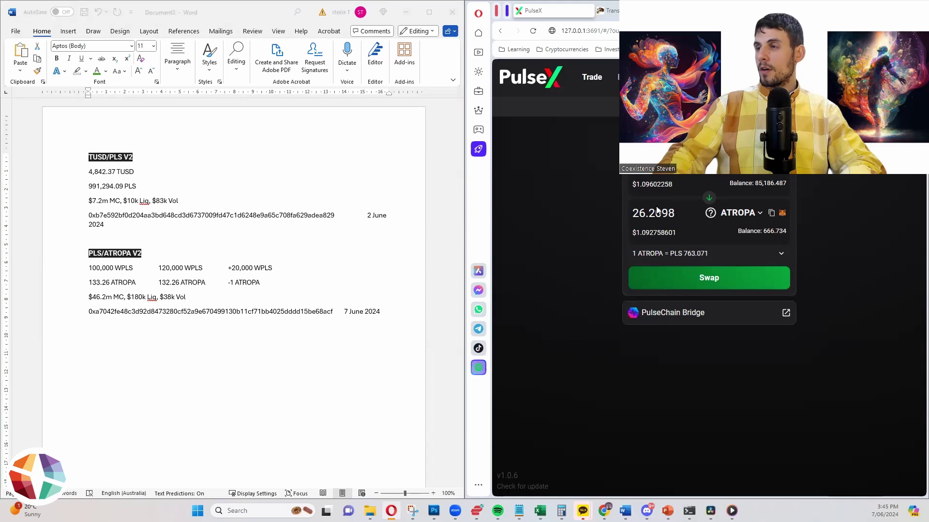
double_click(242, 268)
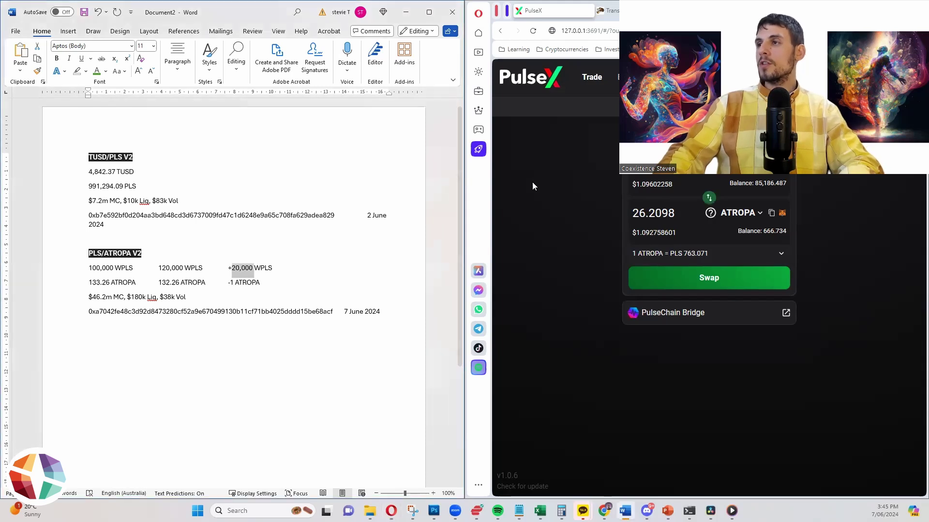
Type 0 WPLS in a fourth column after +20,000 WPLS and begin the ATROPA figure below
click(215, 275)
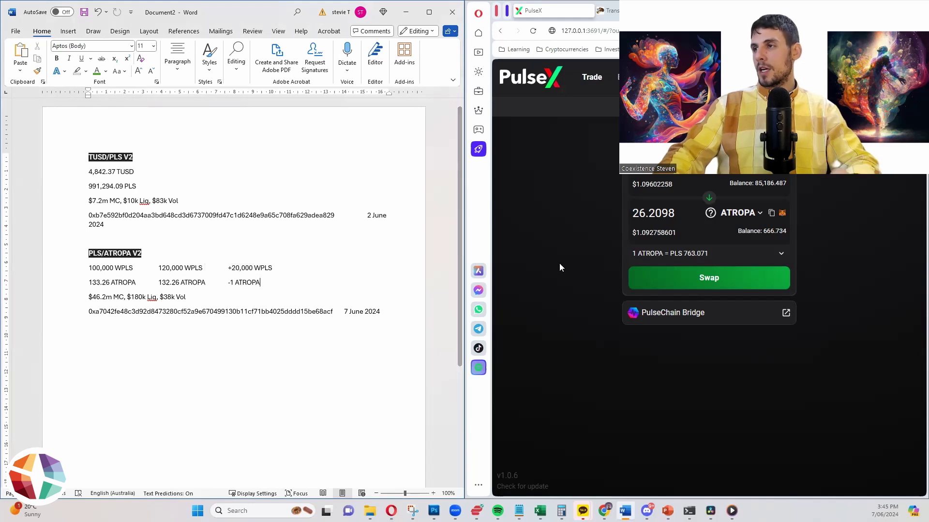
click(202, 273)
click(332, 275)
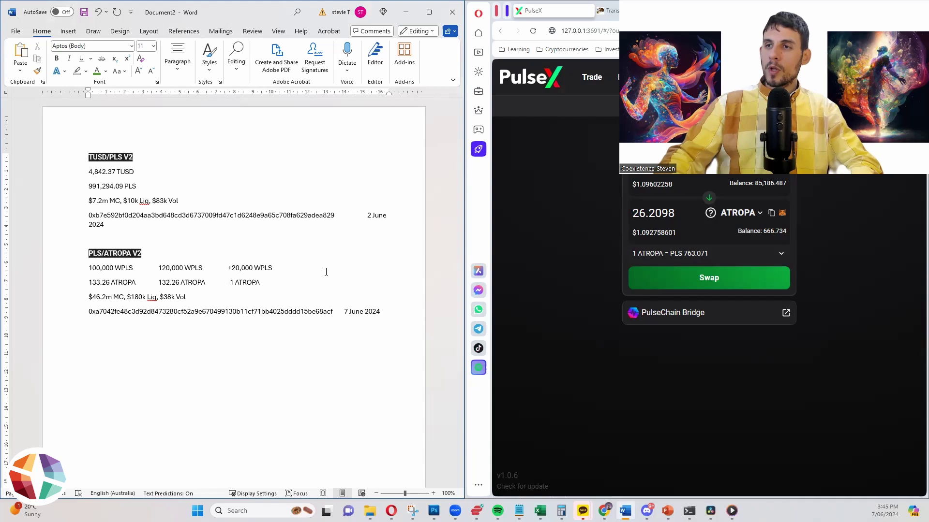
click(283, 269)
text(WPLS	)
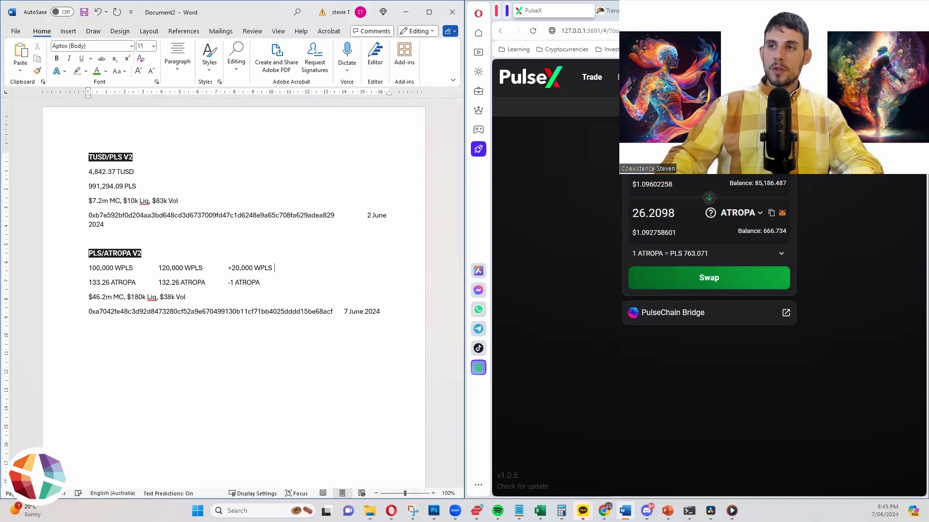
text(0 WPLS)
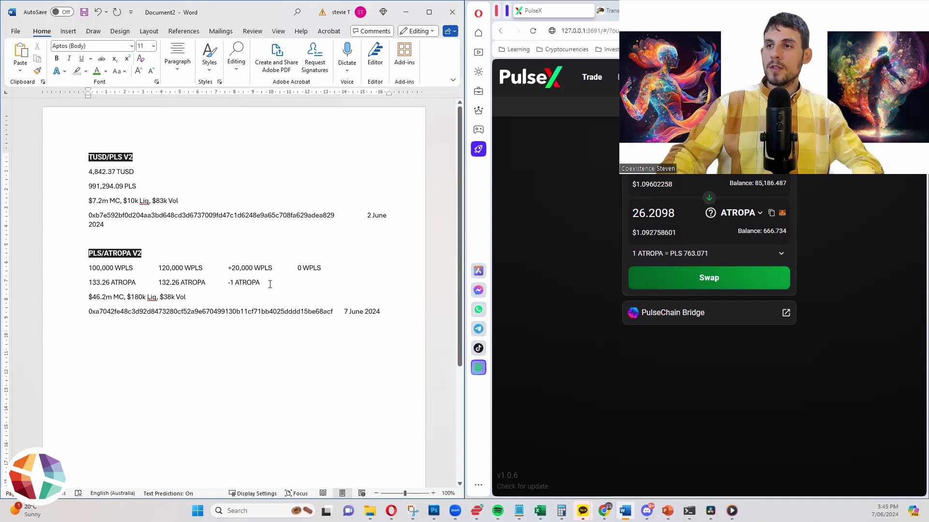
key(Tab)
text(+)
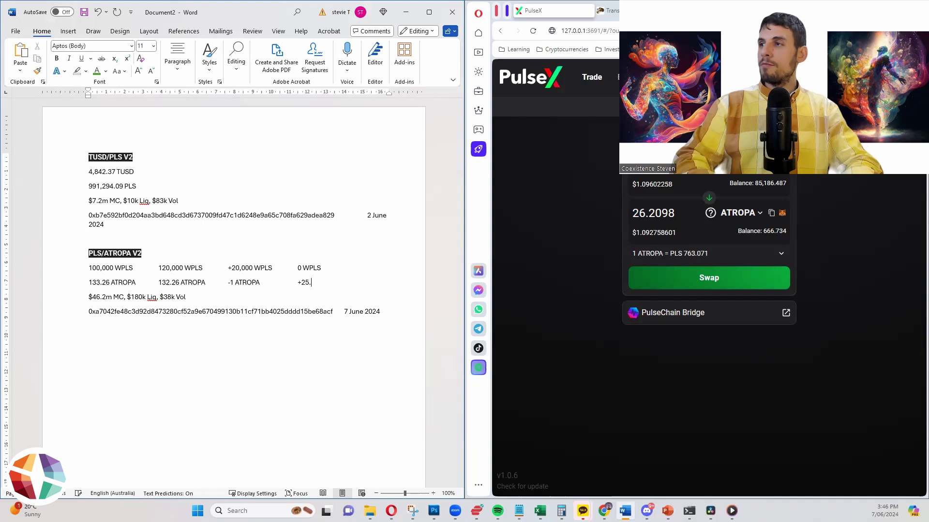
text(ATROPA)
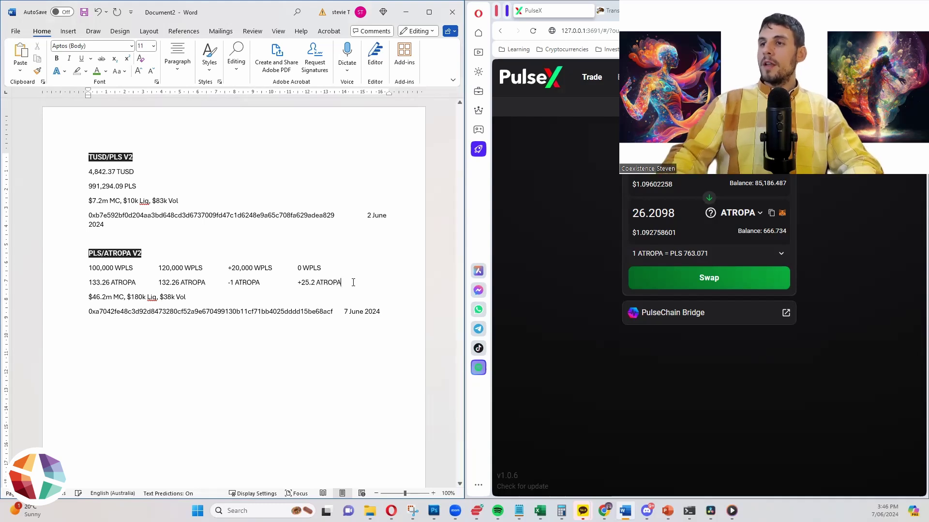
text(W)
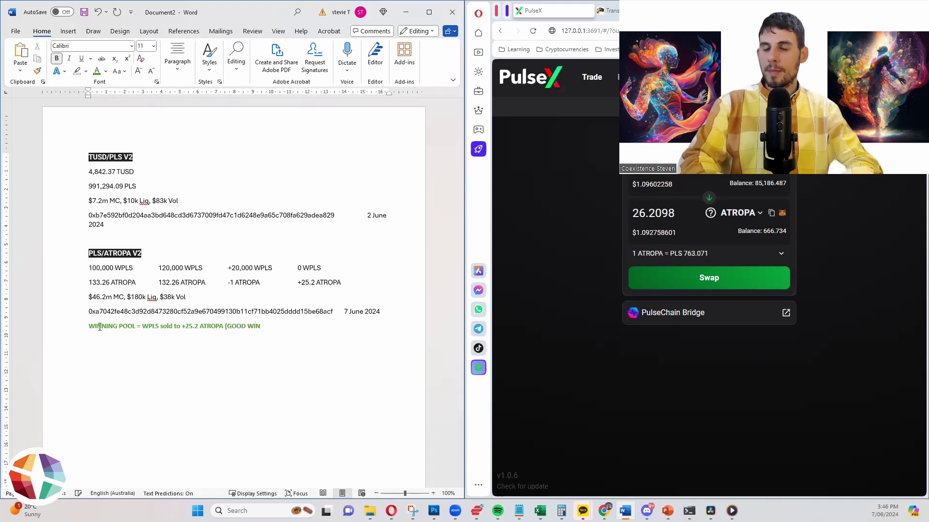
Finish the verdict line with '+25%)', fixing the mistyped underscore
text(_25%))
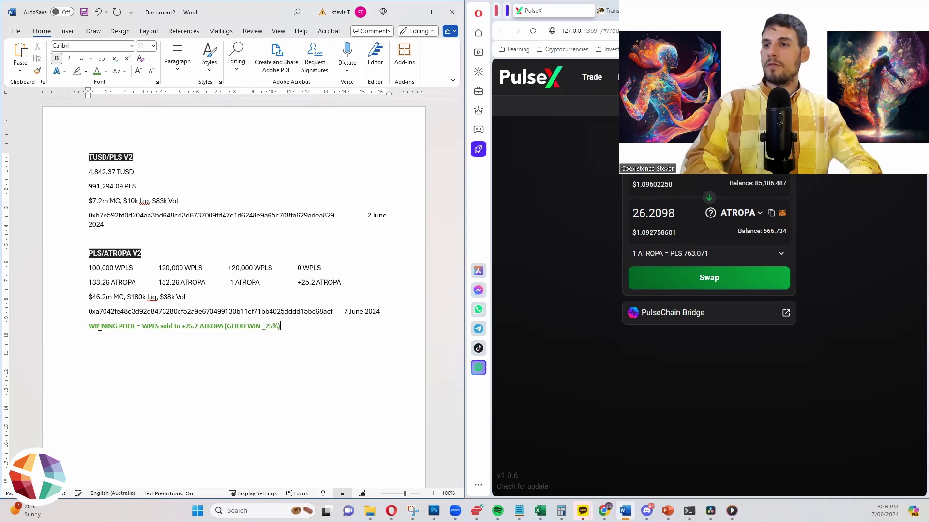
key(BackSpace)
key(BackSpace)
key(BackSpace)
key(BackSpace)
key(BackSpace)
text(+)
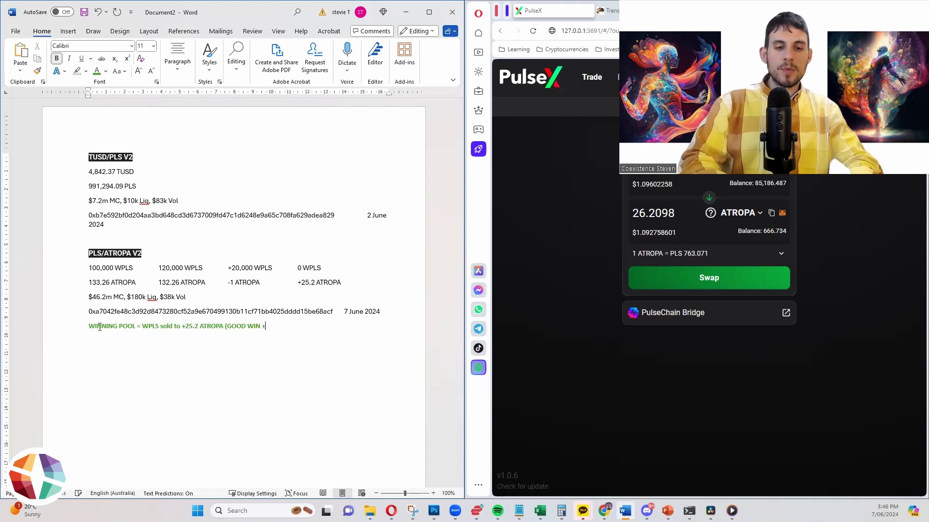
text(25%)
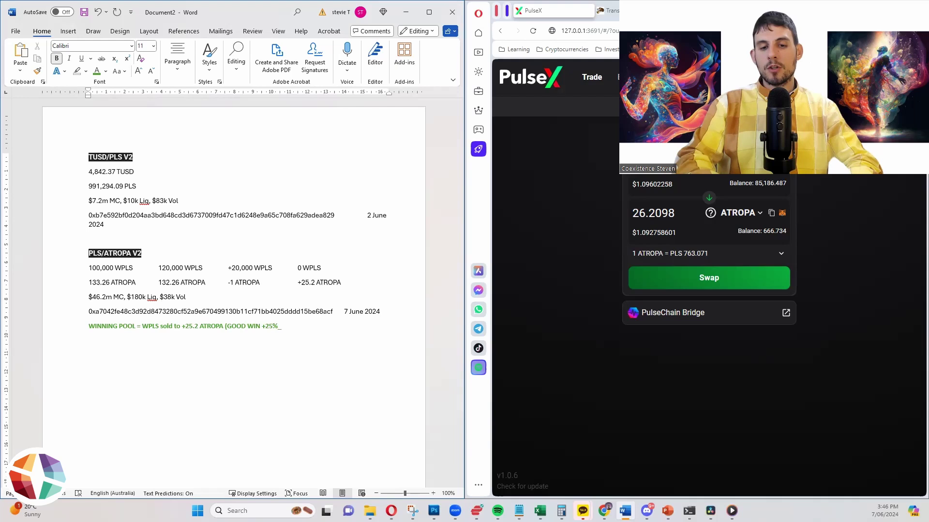
text())
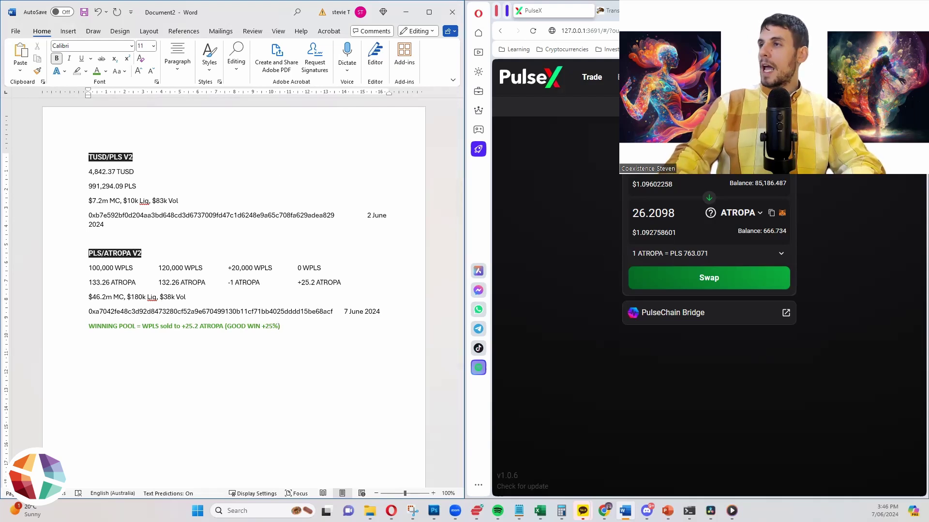
Expand PLS/ATROPA V2 in the Liquidity list to show 100,787 PLS and 132.253 ATROPA pooled
click(636, 77)
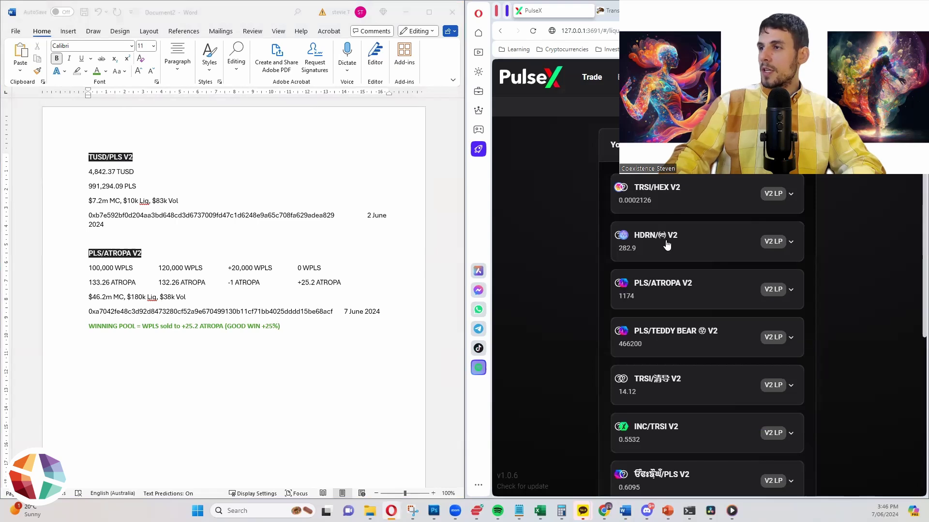
scroll(637, 282, down, 1)
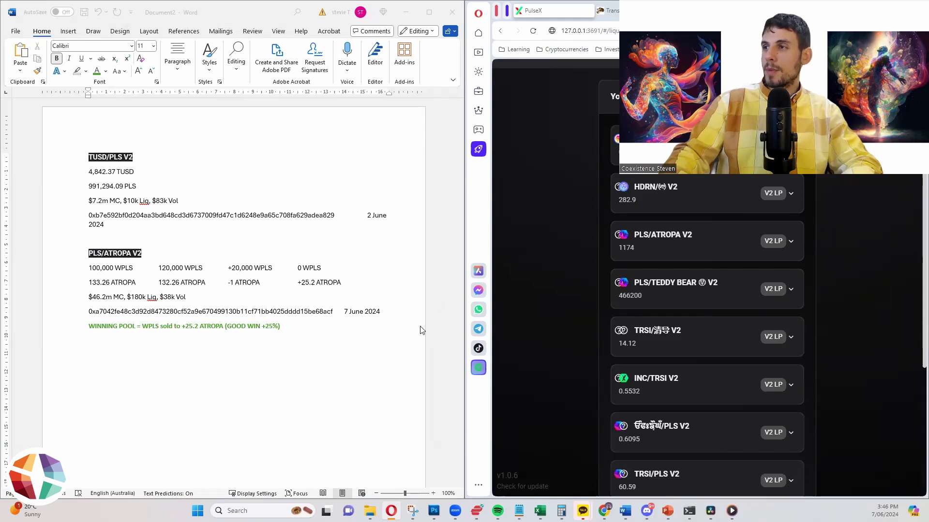
click(650, 247)
click(629, 398)
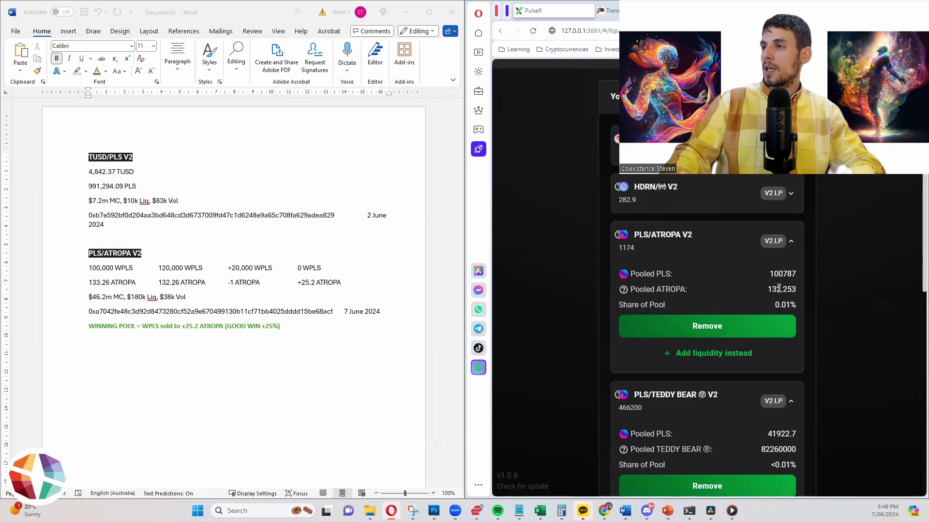
scroll(621, 327, down, 1)
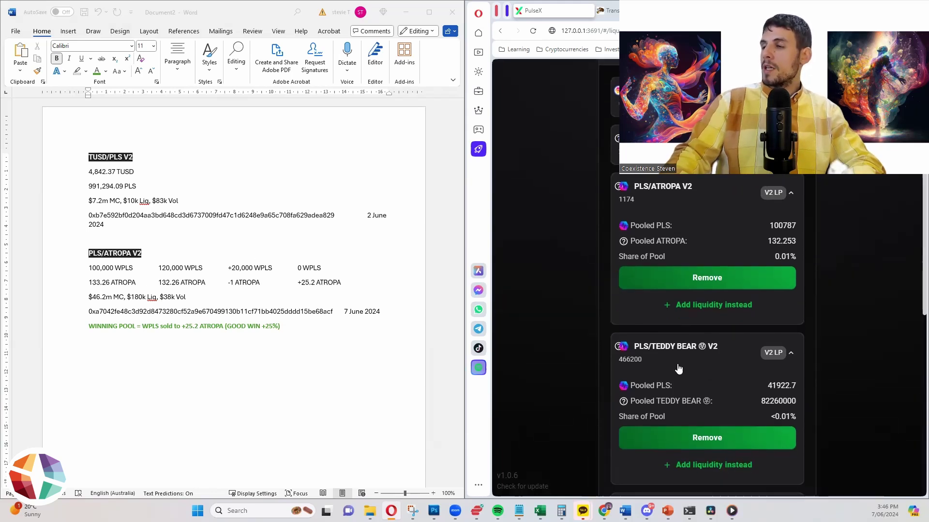
scroll(675, 279, up, 1)
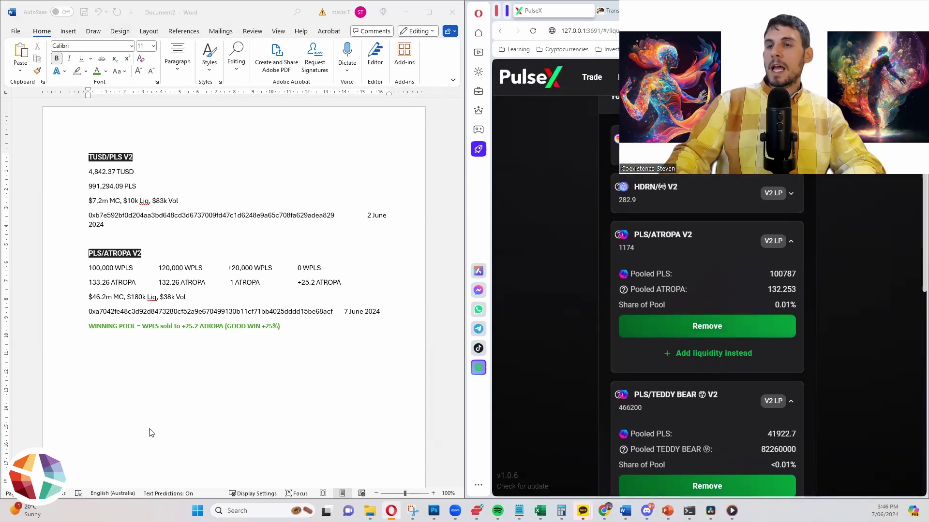
Replace +25.2 with -0.9 in the fourth-column ATROPA figure
click(129, 413)
triple_click(115, 324)
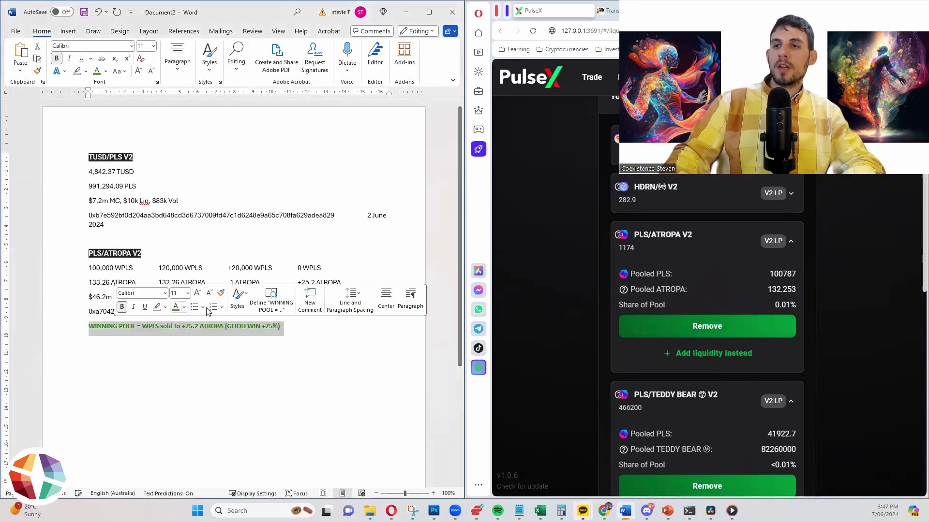
click(113, 326)
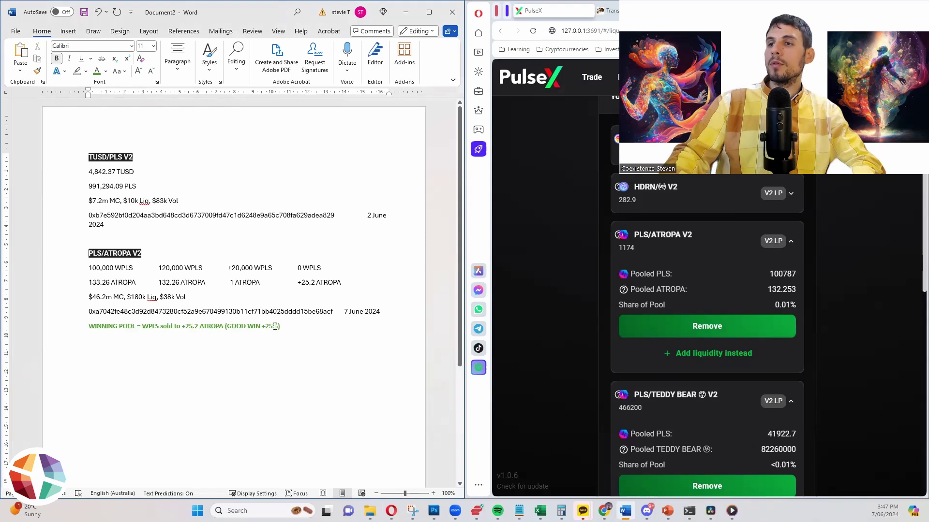
click(251, 268)
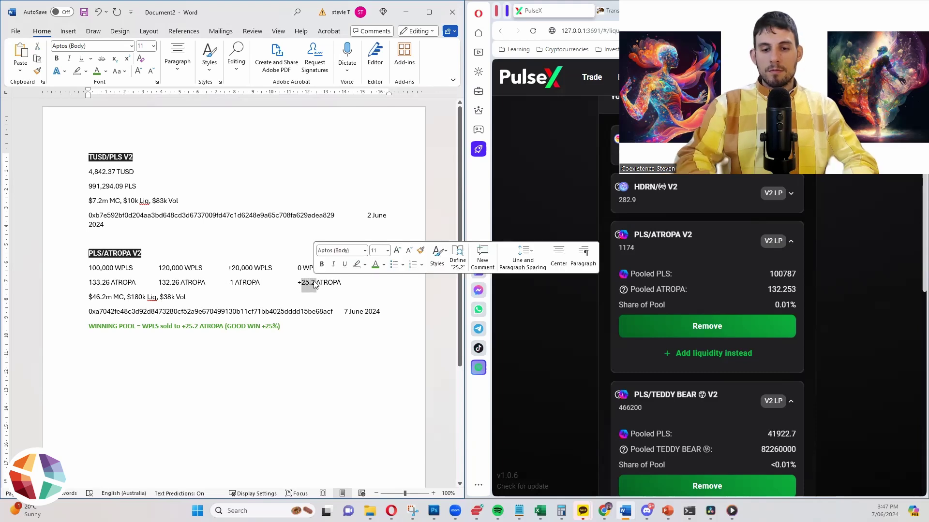
text(0)
key(BackSpace)
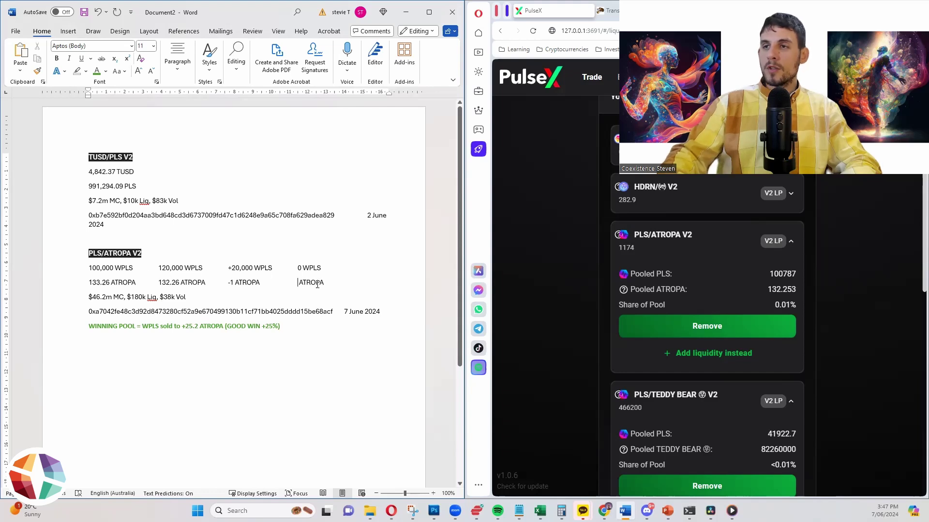
text(-0. )
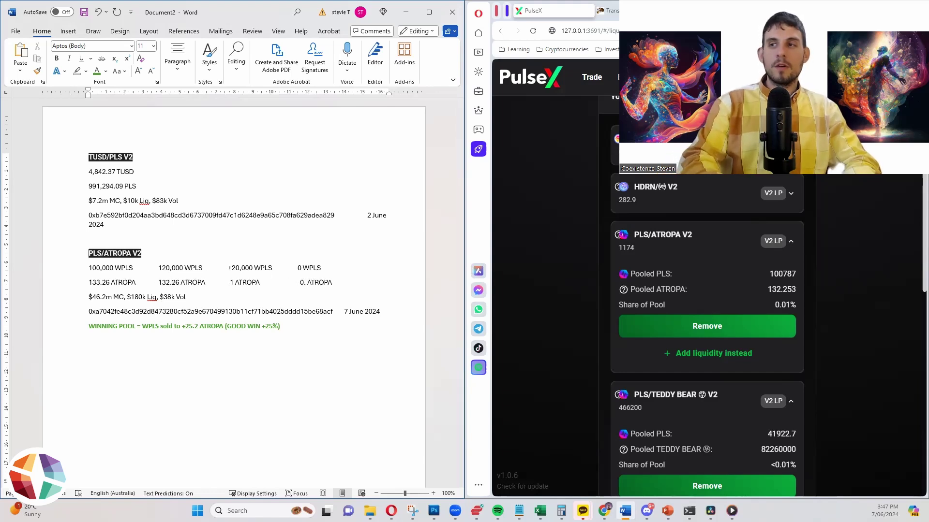
text(9)
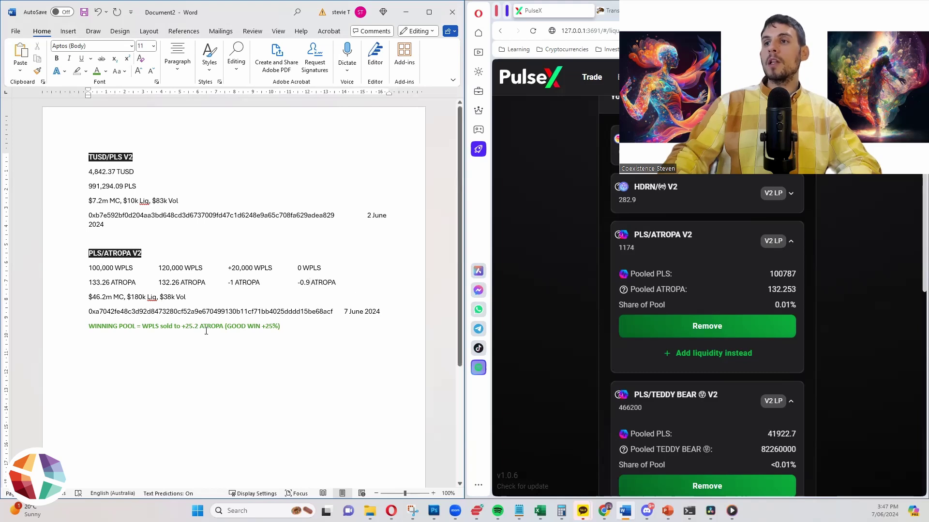
Select and deselect the WINNING POOL verdict line to review it
drag(297, 326, 77, 326)
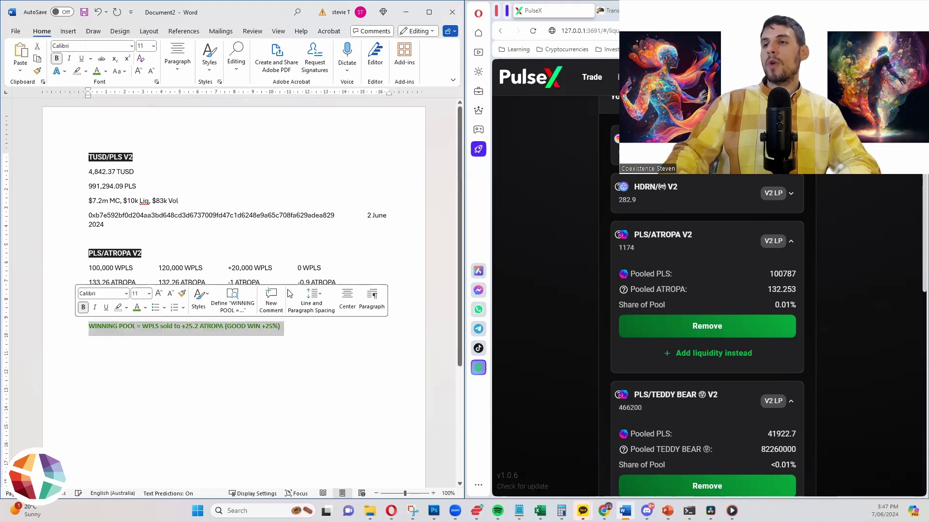
click(331, 355)
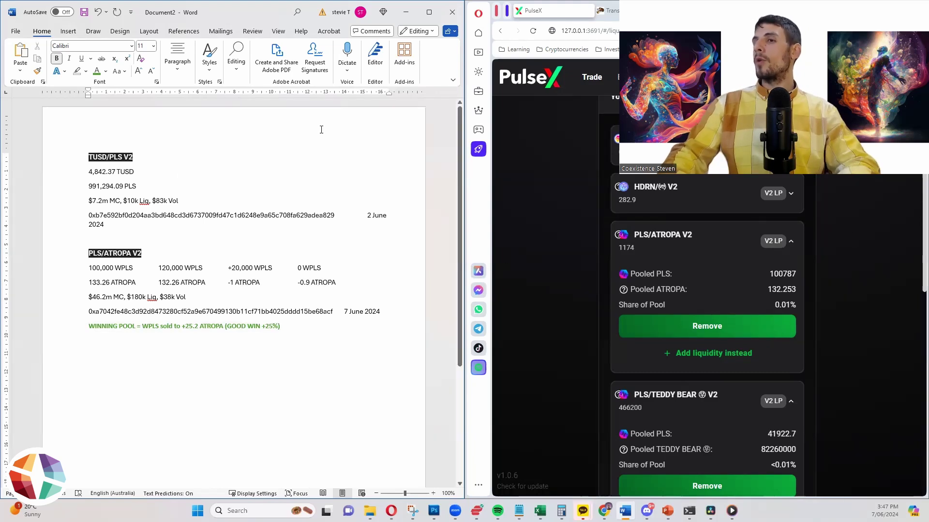
triple_click(252, 329)
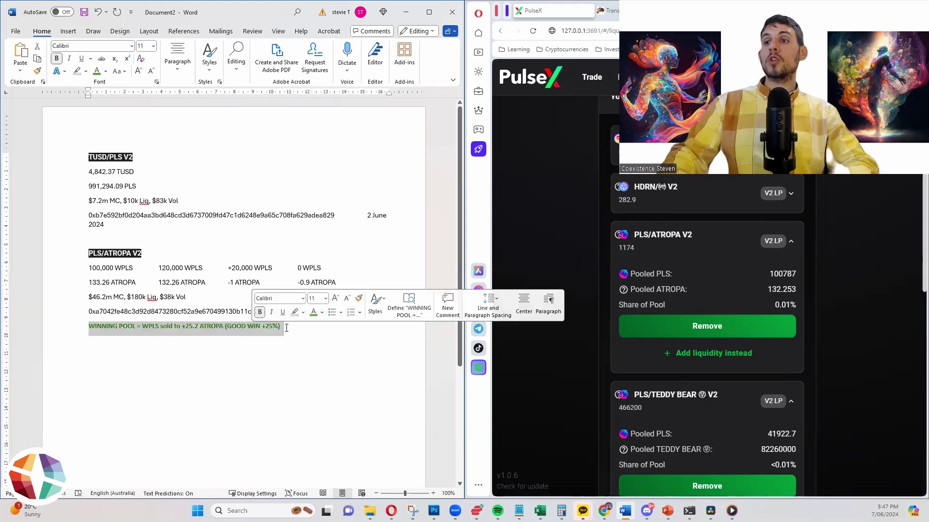
click(286, 327)
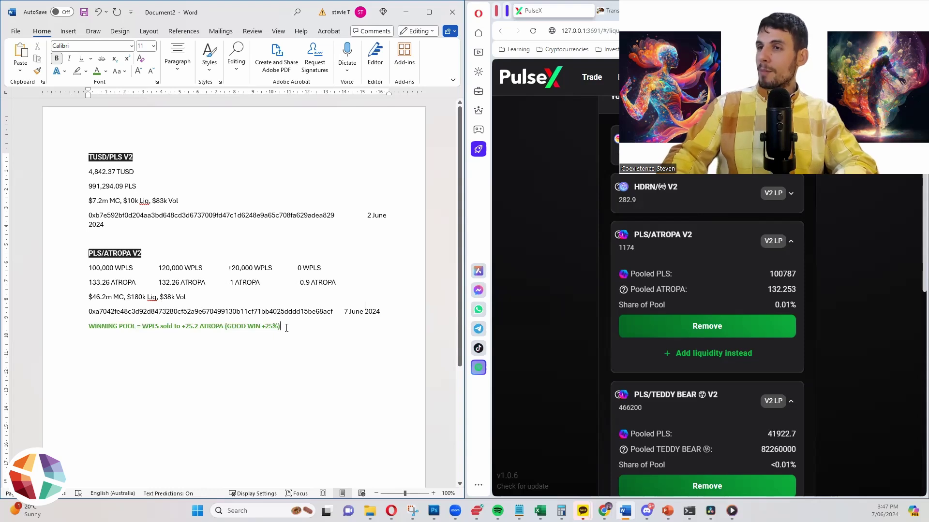